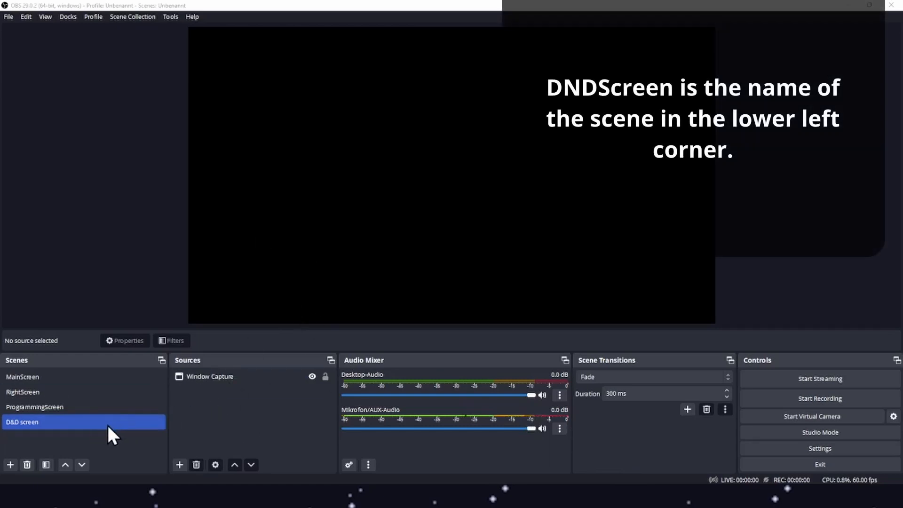
# Open the MainScreen scene and try resizing its display capture by the edges, stretching it back to fill the canvas.
pyautogui.click(239, 376)
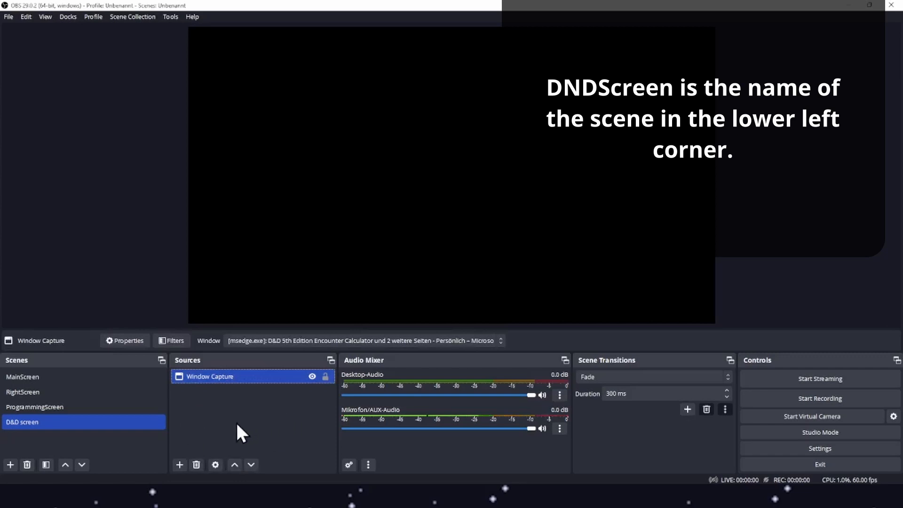
pyautogui.click(80, 379)
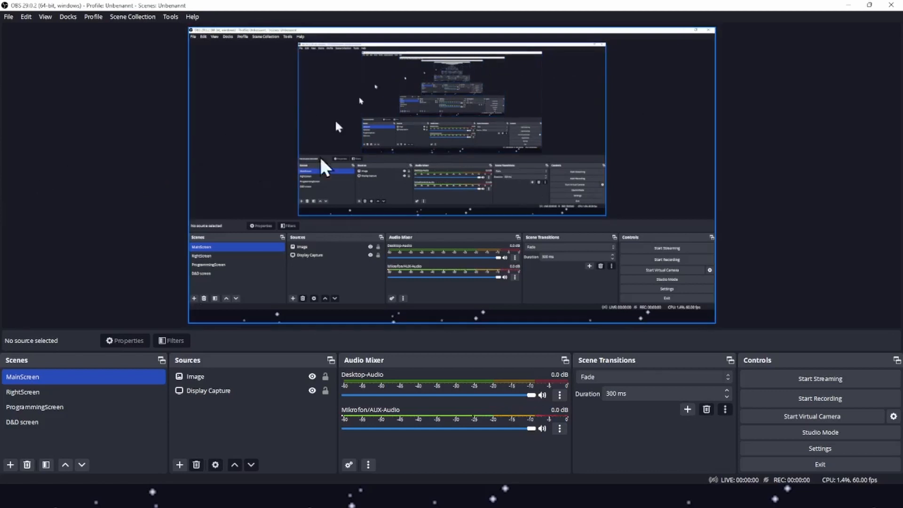
pyautogui.click(524, 144)
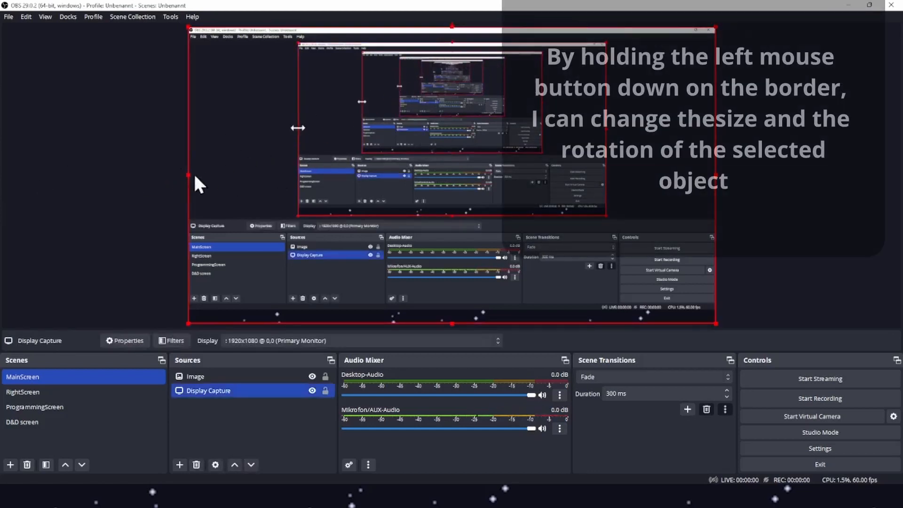
pyautogui.moveTo(450, 27); pyautogui.dragTo(395, 224)
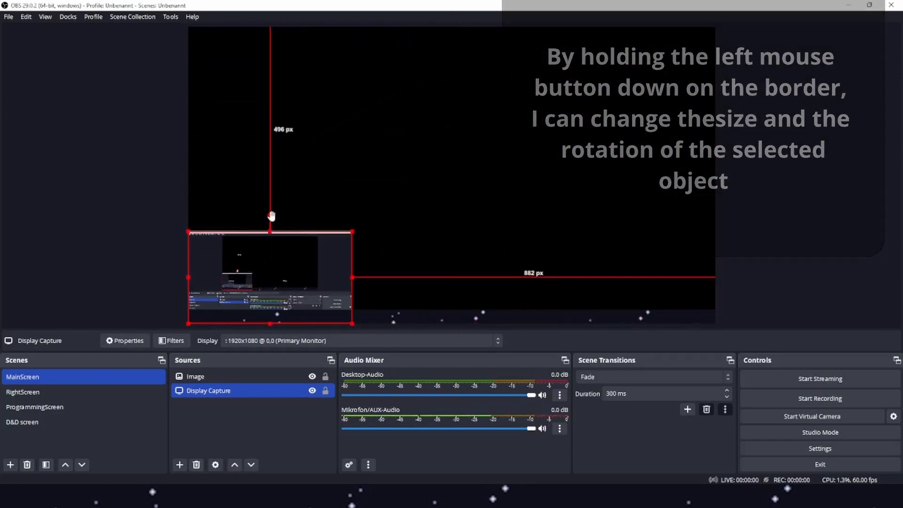
pyautogui.moveTo(278, 208); pyautogui.dragTo(260, 202)
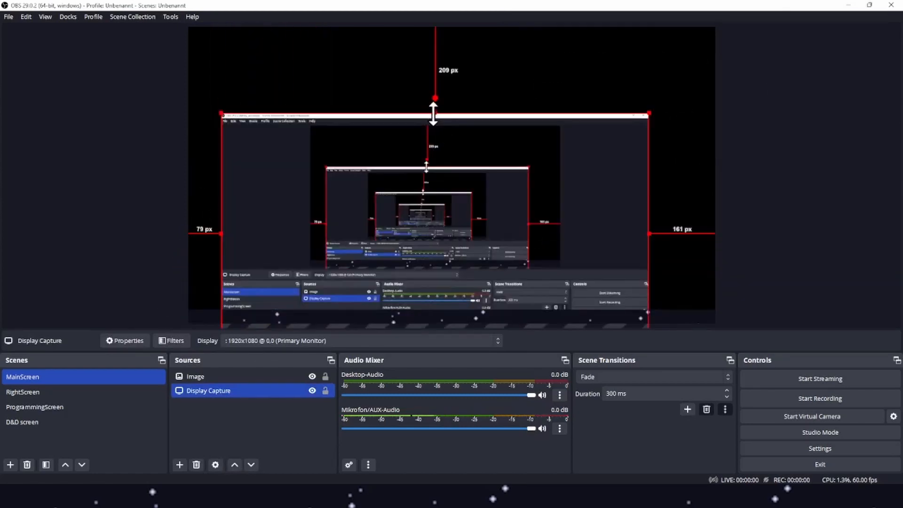
pyautogui.moveTo(433, 113); pyautogui.dragTo(472, 30)
pyautogui.moveTo(470, 84); pyautogui.dragTo(454, 90)
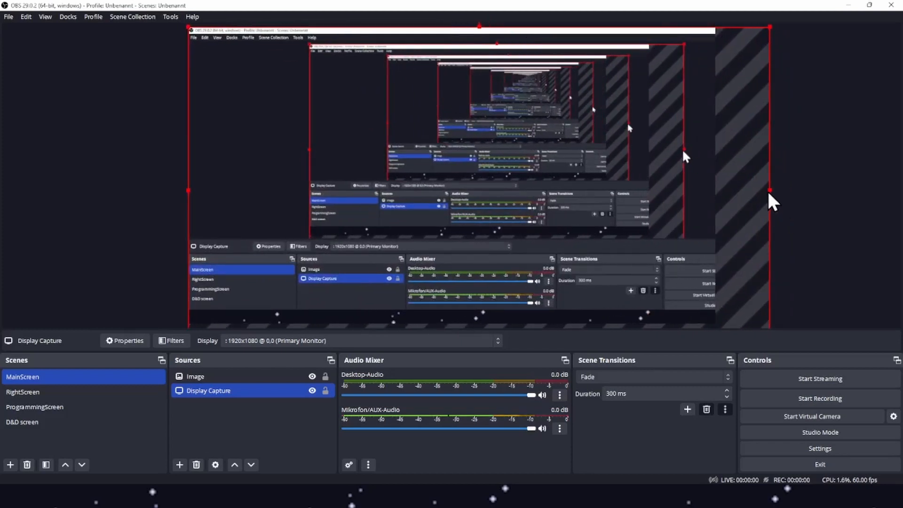
pyautogui.moveTo(768, 189); pyautogui.dragTo(717, 191)
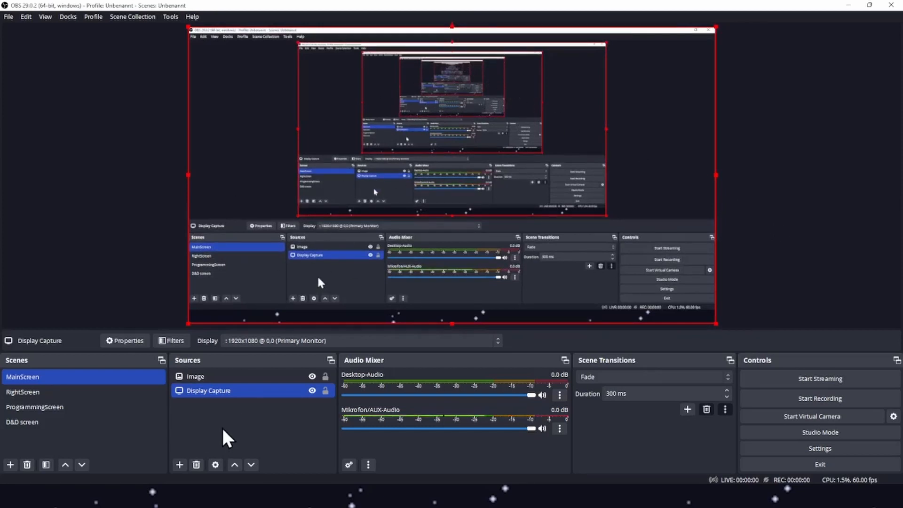
pyautogui.click(63, 187)
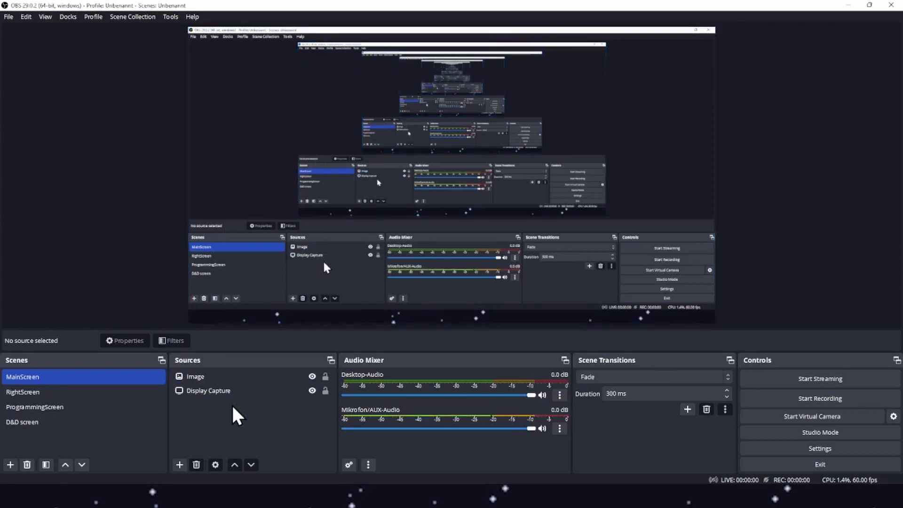
# Select the Image source and try resizing the star background by its edges, then stretch it back to full size.
pyautogui.click(227, 375)
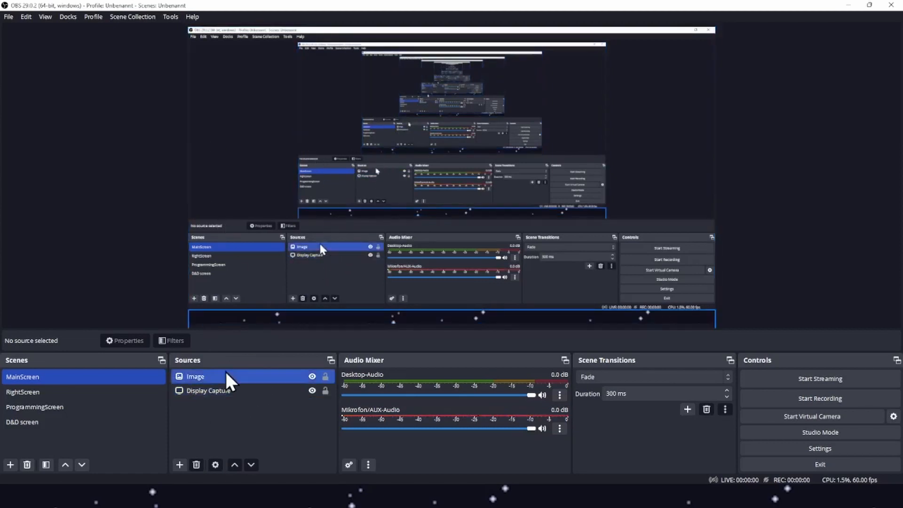
pyautogui.click(219, 390)
pyautogui.click(222, 376)
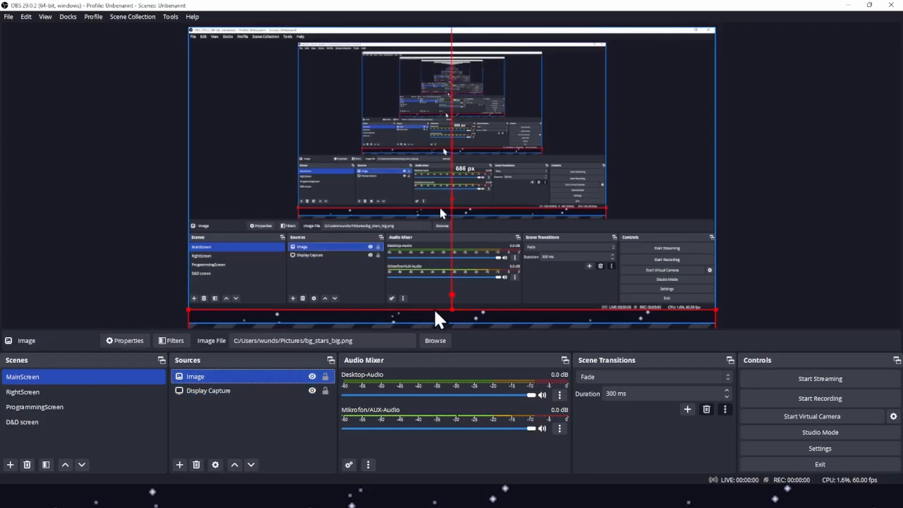
pyautogui.moveTo(450, 309); pyautogui.dragTo(496, 65)
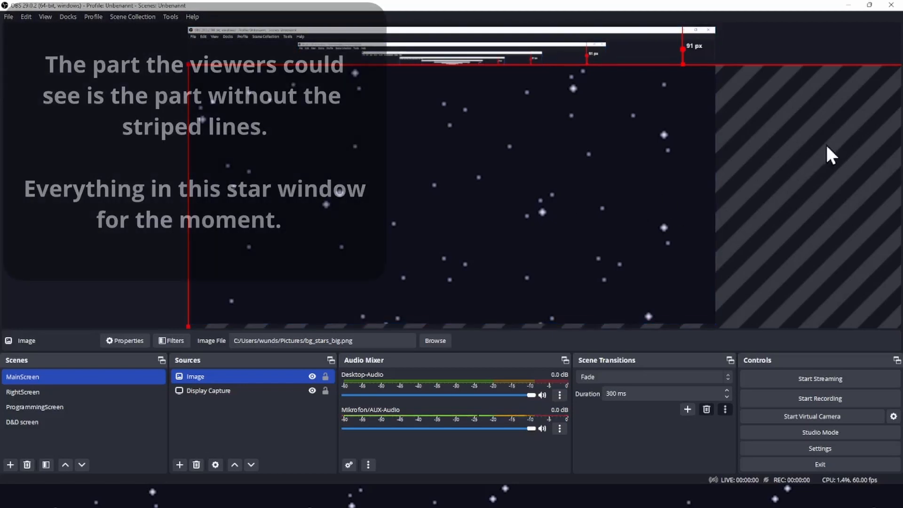
pyautogui.click(545, 176)
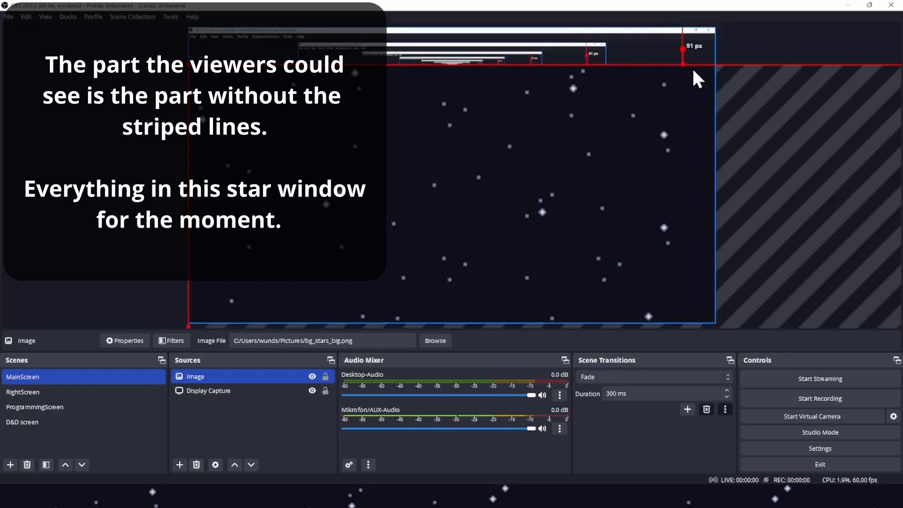
pyautogui.moveTo(684, 64); pyautogui.dragTo(597, 306)
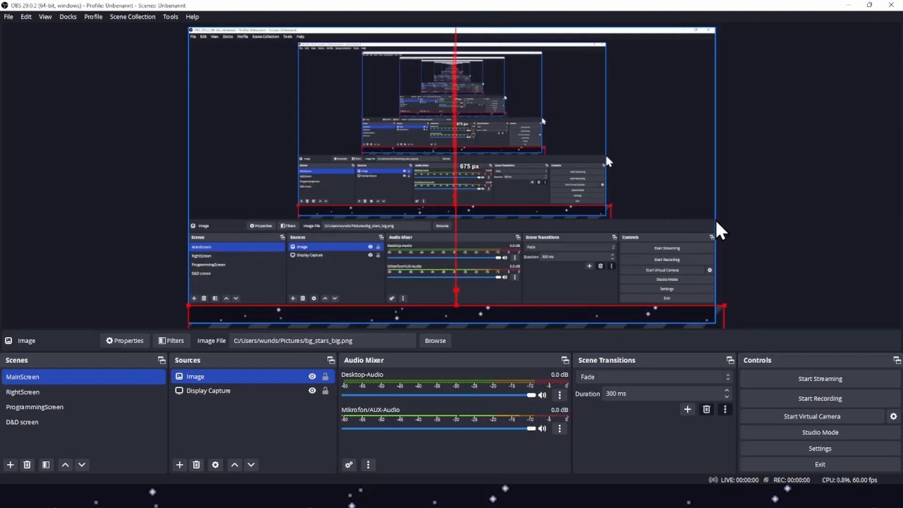
pyautogui.click(768, 207)
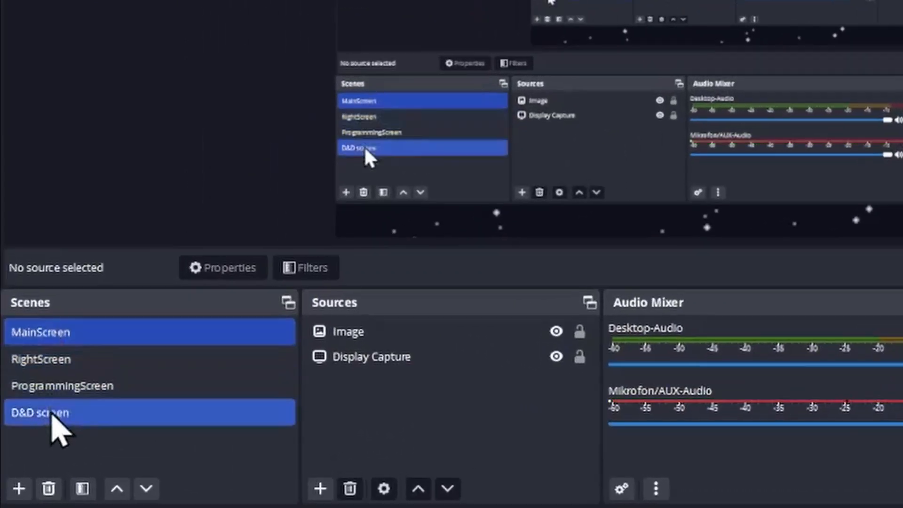
# Switch between the MainScreen, RightScreen and ProgrammingScreen scenes to compare their sources.
pyautogui.click(56, 379)
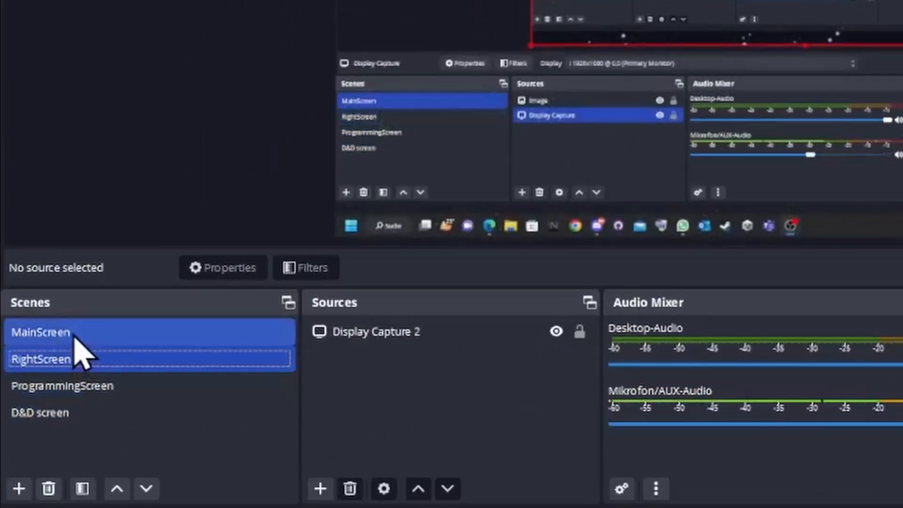
pyautogui.click(74, 335)
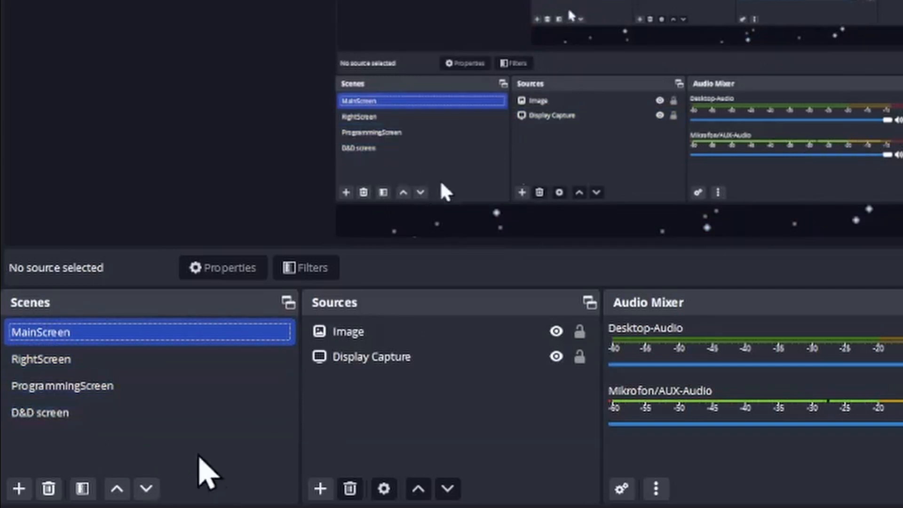
pyautogui.click(164, 243)
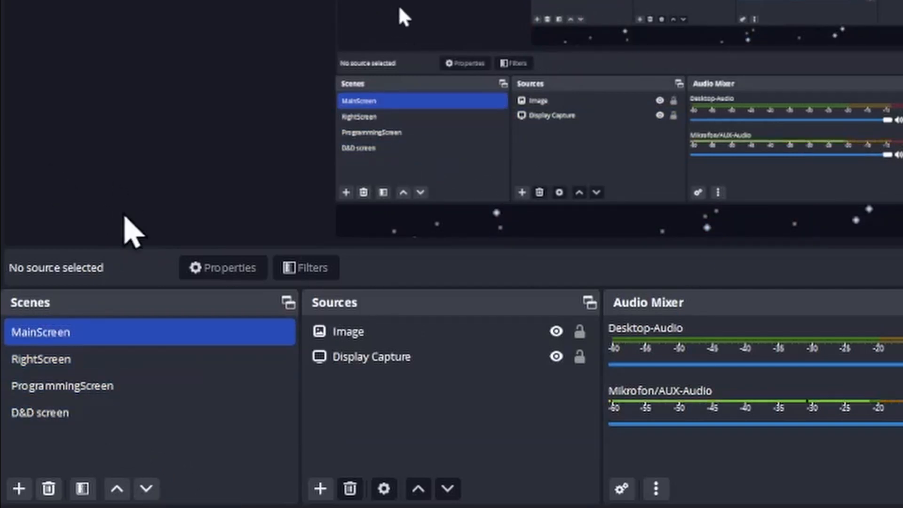
pyautogui.keyDown('ctrl'); pyautogui.click(66, 350); pyautogui.keyUp('ctrl')
pyautogui.click(66, 352)
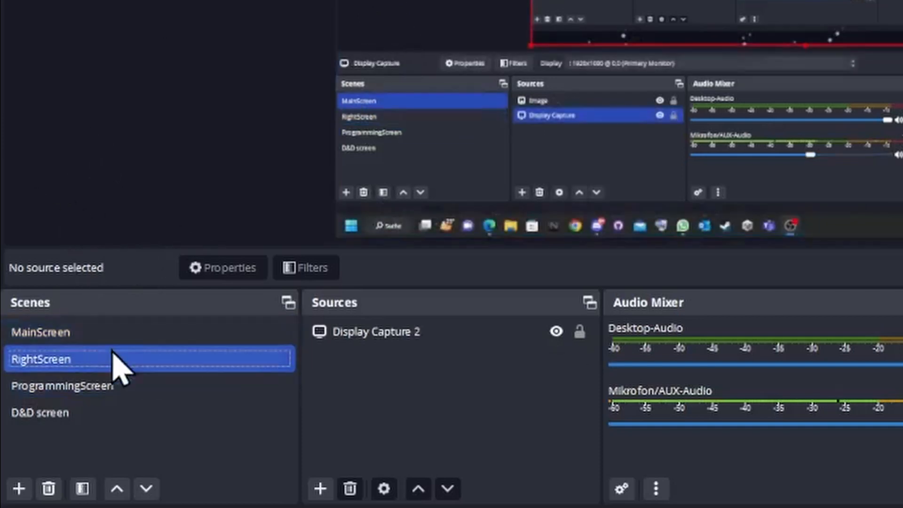
pyautogui.click(115, 390)
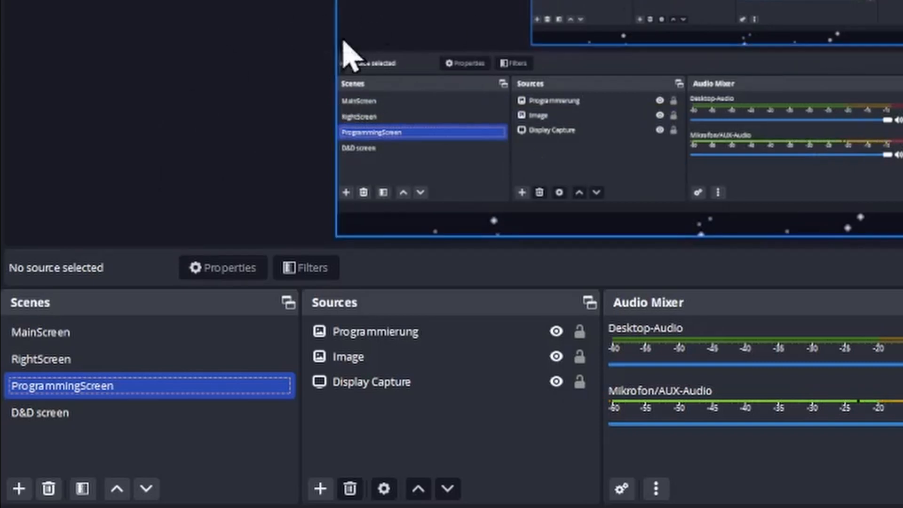
pyautogui.click(123, 335)
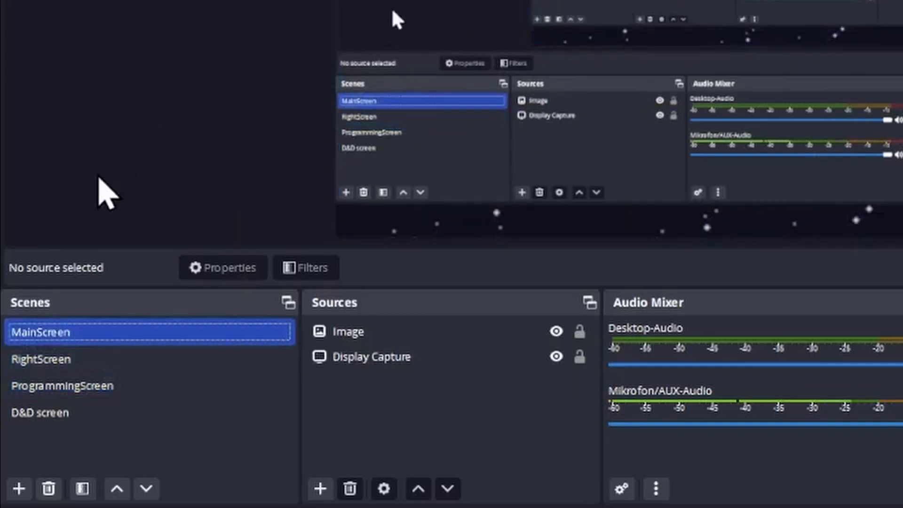
# Add a new scene named TestScene.
pyautogui.click(19, 488)
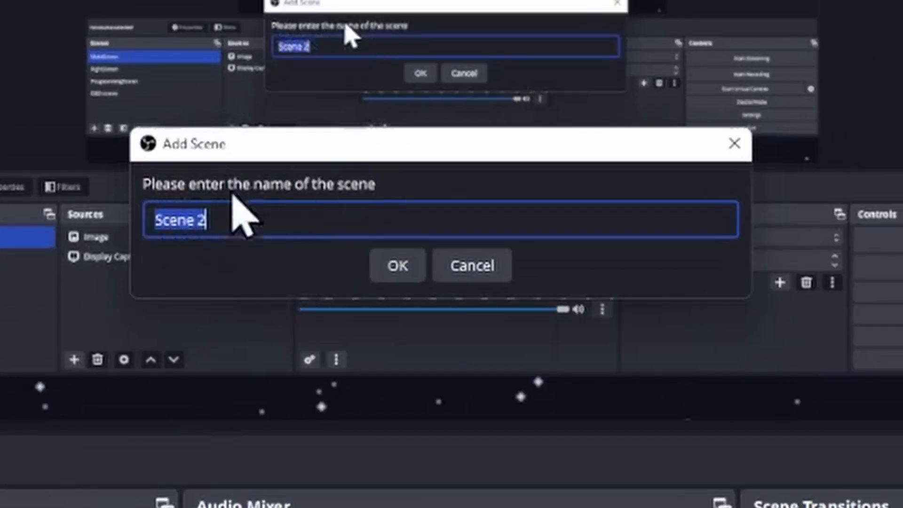
pyautogui.tripleClick(231, 220)
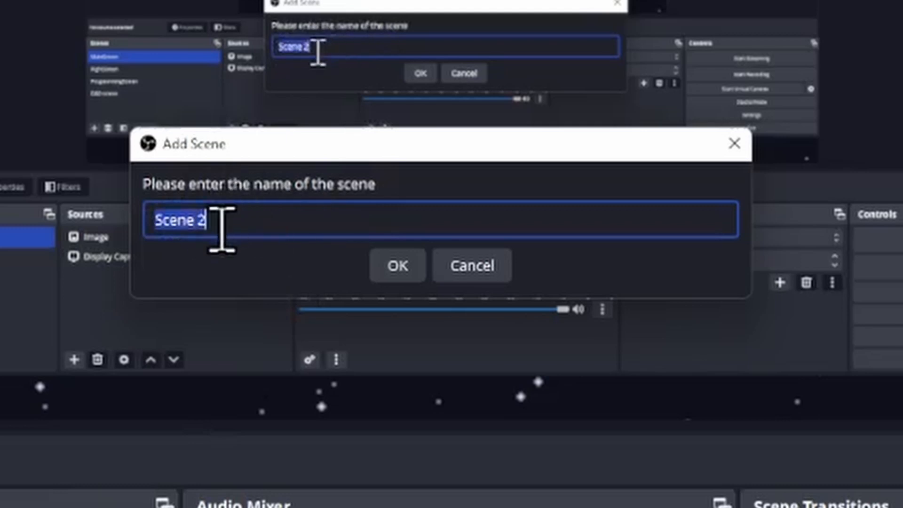
pyautogui.write('TestS')
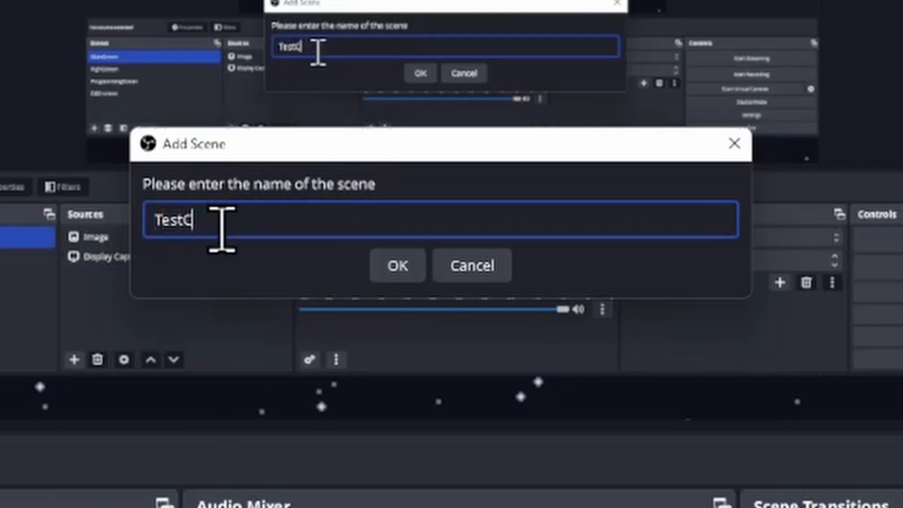
pyautogui.write('cene')
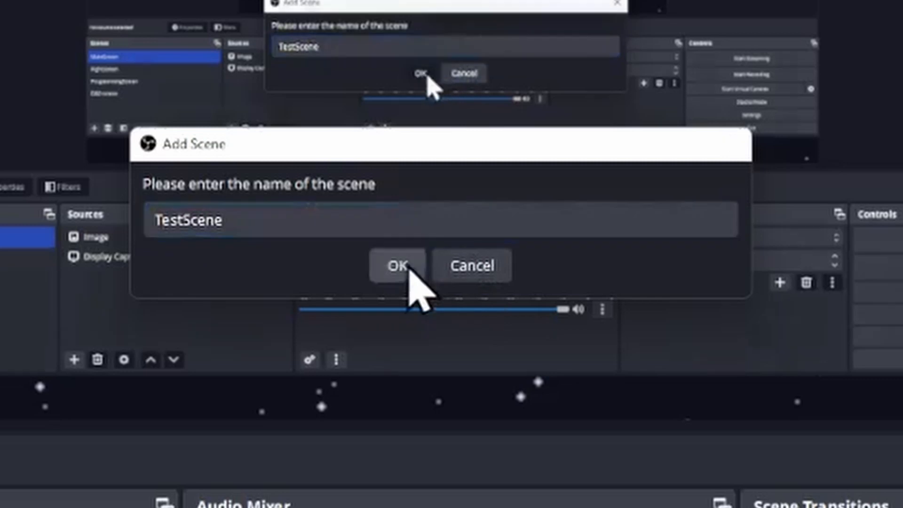
pyautogui.click(409, 269)
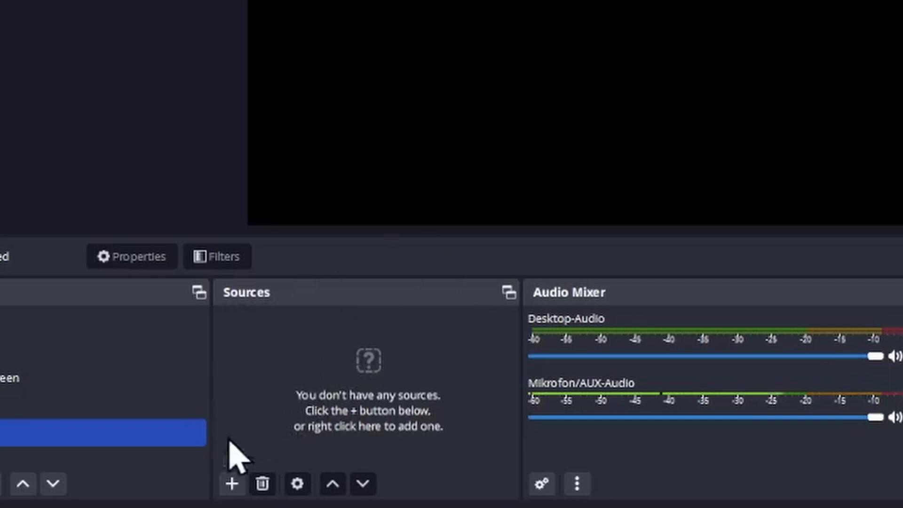
# Add a new Image source named KarlHeinz to TestScene.
pyautogui.click(232, 484)
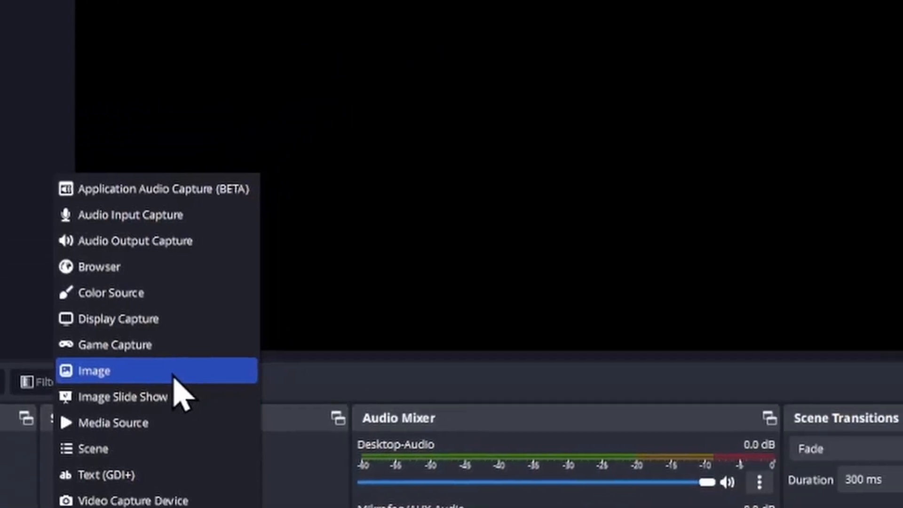
pyautogui.click(347, 247)
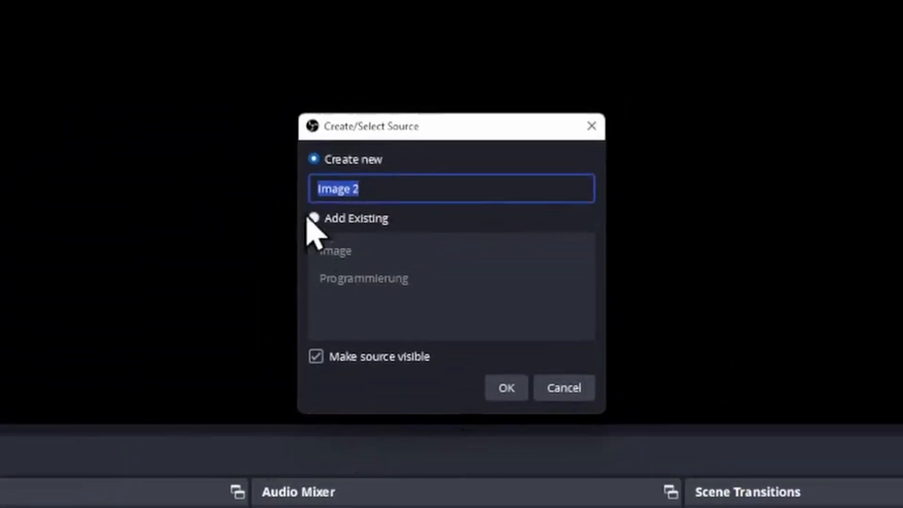
pyautogui.click(383, 185)
pyautogui.press('BackSpace')
pyautogui.press('BackSpace')
pyautogui.press('BackSpace')
pyautogui.press('BackSpace')
pyautogui.press('BackSpace')
pyautogui.press('BackSpace')
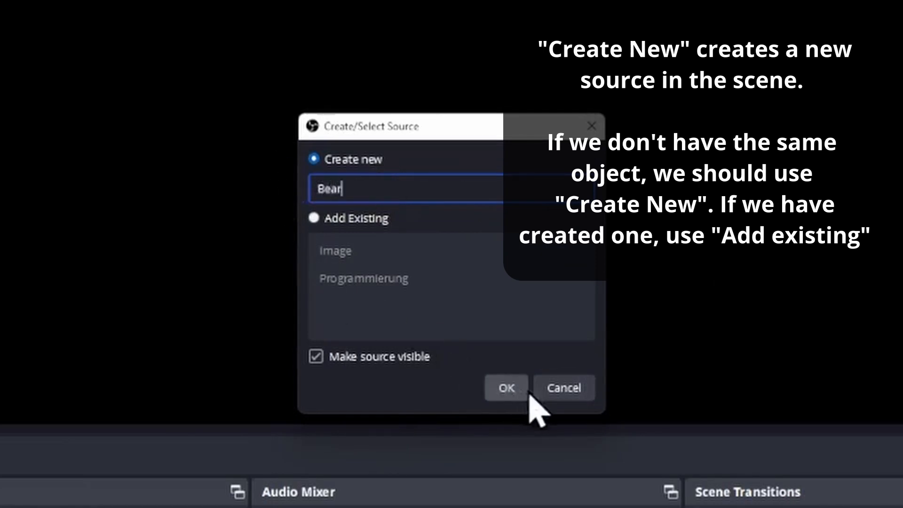
pyautogui.hotkey('ctrl', 'a')
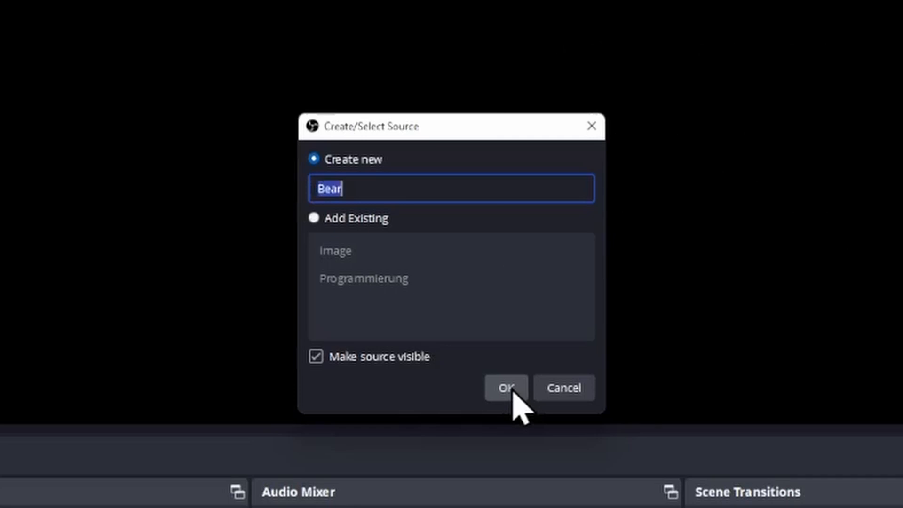
pyautogui.write('KarlHeinz')
pyautogui.click(513, 393)
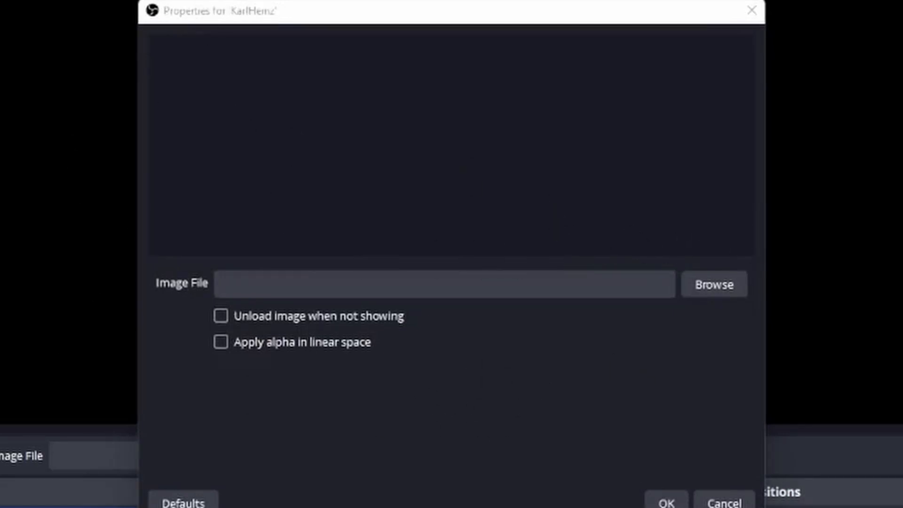
# Load BearCenter.png from the Streaming/Bear folder as the image, then shrink the bear and move it near the canvas's lower centre.
pyautogui.moveTo(902, 6); pyautogui.dragTo(539, 7)
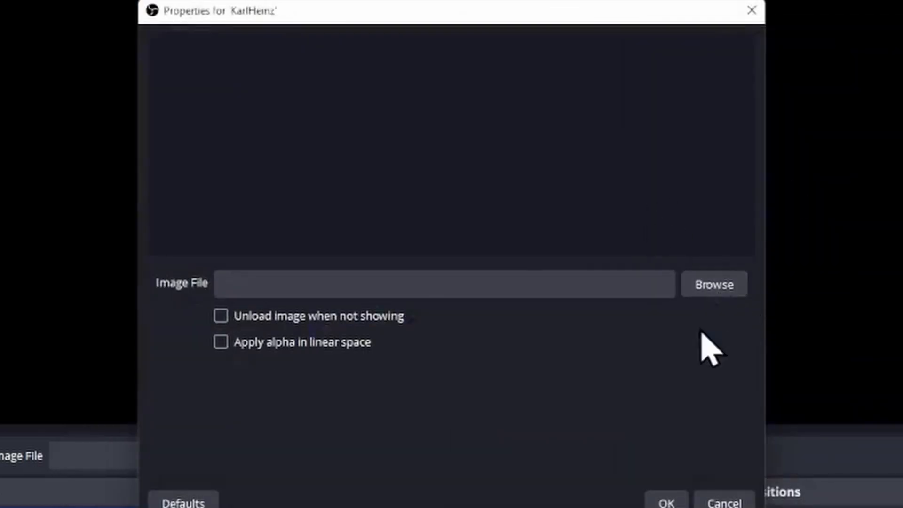
pyautogui.click(735, 291)
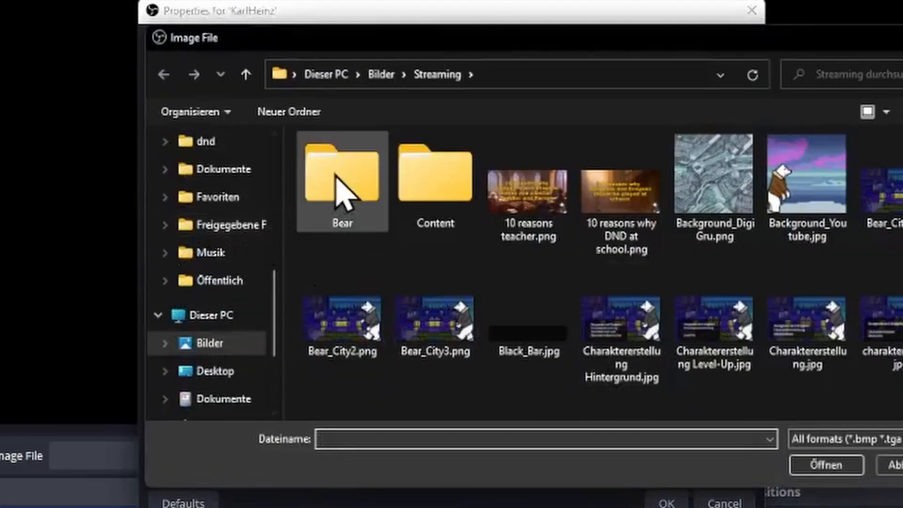
pyautogui.click(342, 187)
pyautogui.doubleClick(342, 187)
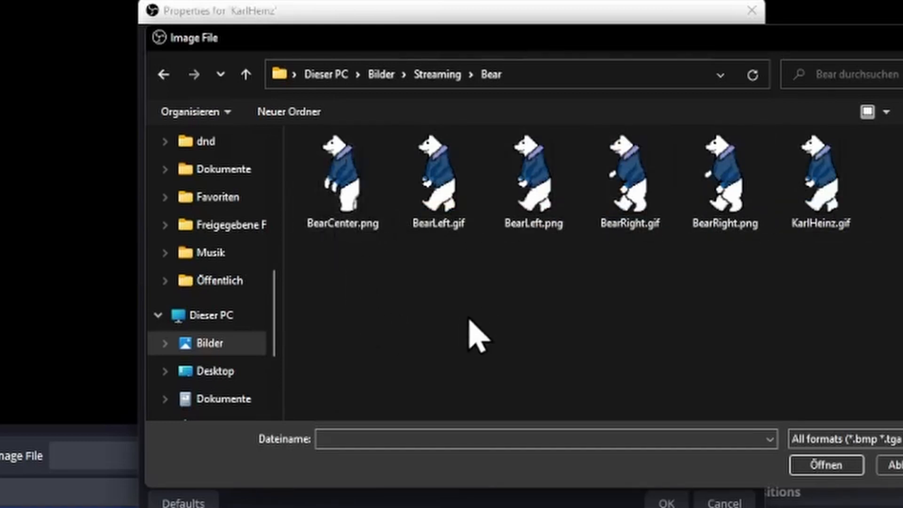
pyautogui.doubleClick(354, 193)
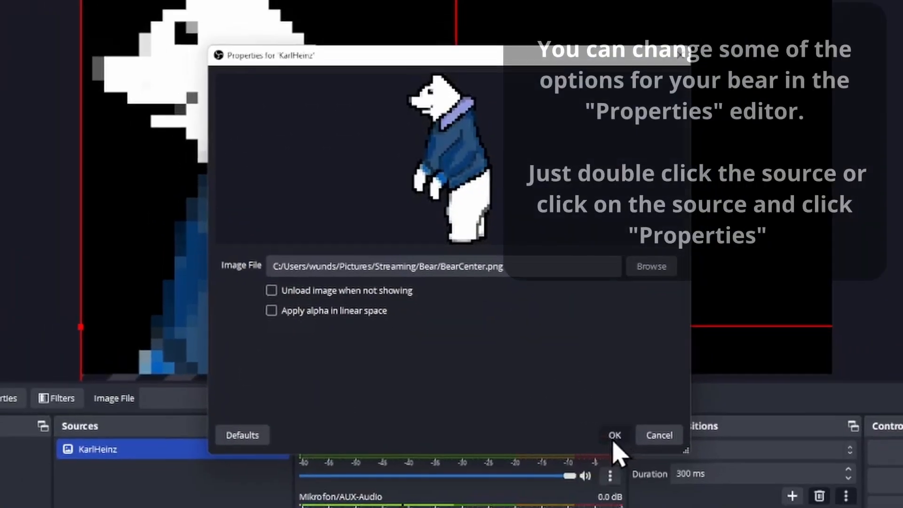
pyautogui.click(666, 502)
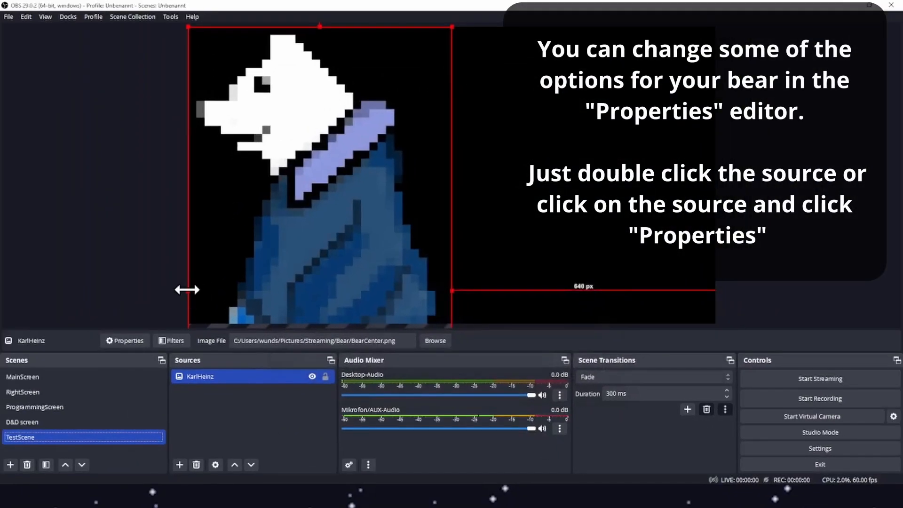
pyautogui.moveTo(185, 288); pyautogui.dragTo(291, 235)
pyautogui.moveTo(402, 150); pyautogui.dragTo(439, 244)
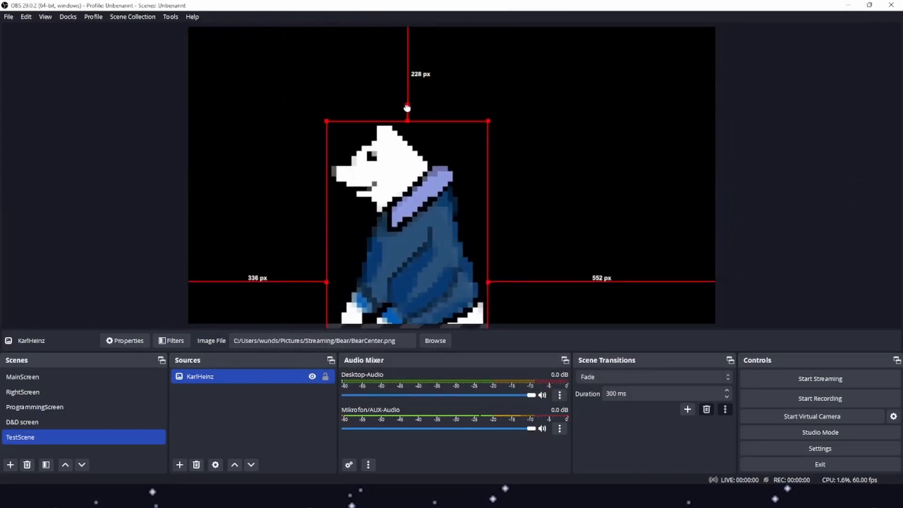
# Rotate the KarlHeinz bear by about 45° and move it against the canvas's right edge.
pyautogui.moveTo(408, 108); pyautogui.dragTo(531, 159)
pyautogui.moveTo(477, 240); pyautogui.dragTo(691, 190)
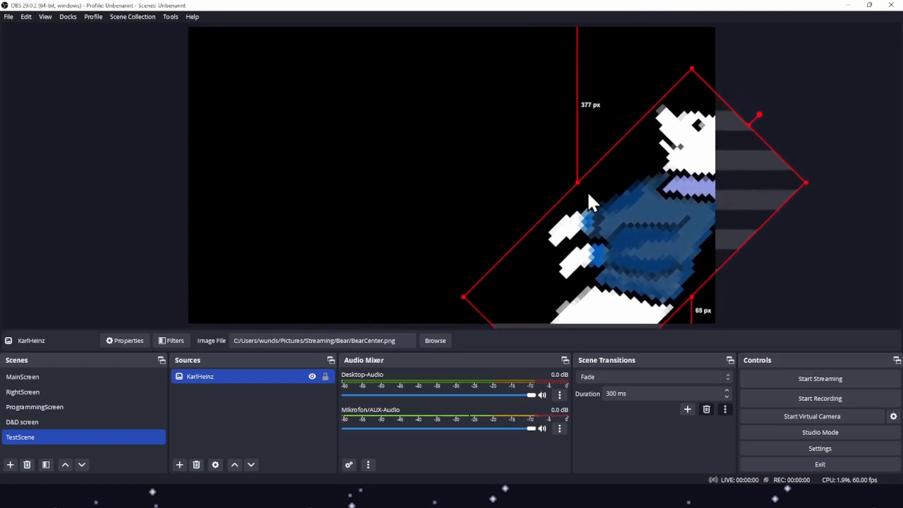
pyautogui.click(209, 424)
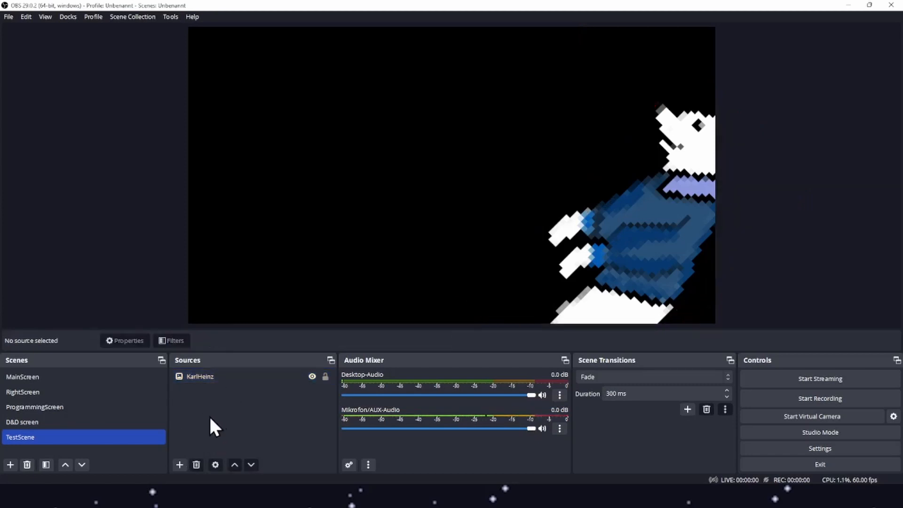
pyautogui.click(180, 465)
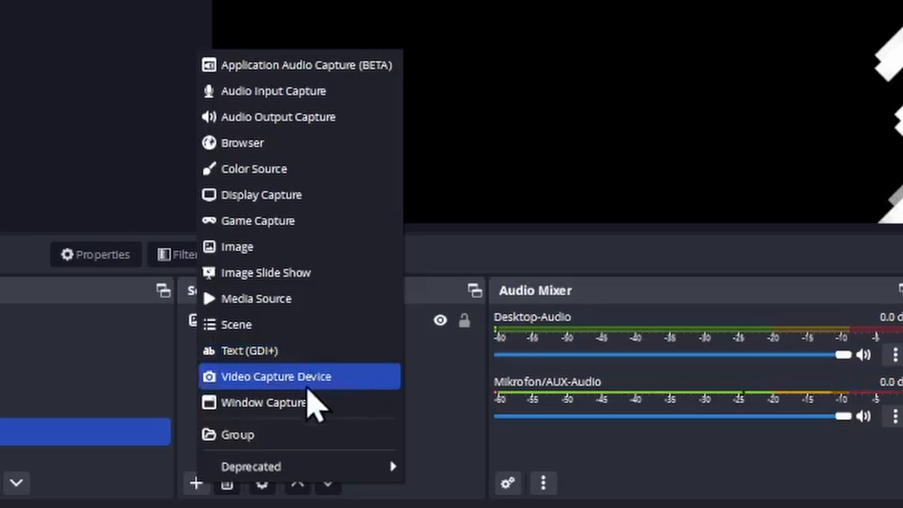
pyautogui.click(340, 376)
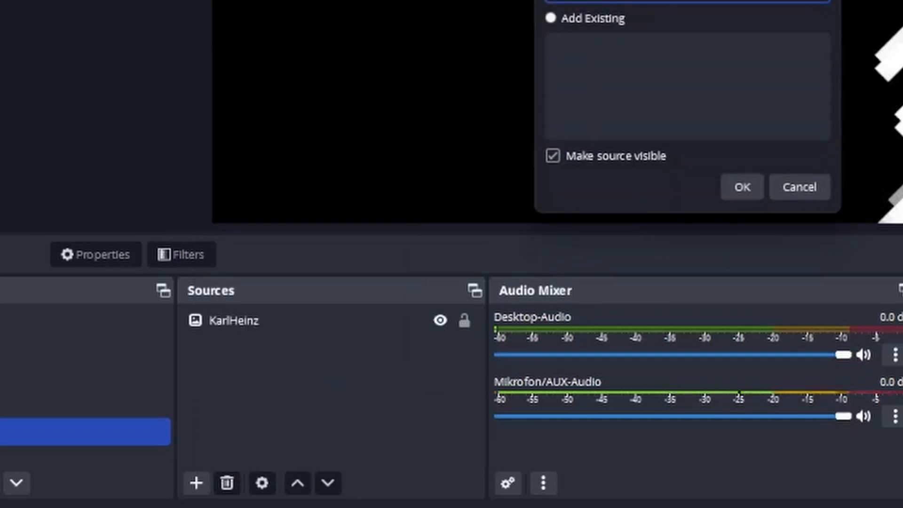
pyautogui.press('Escape')
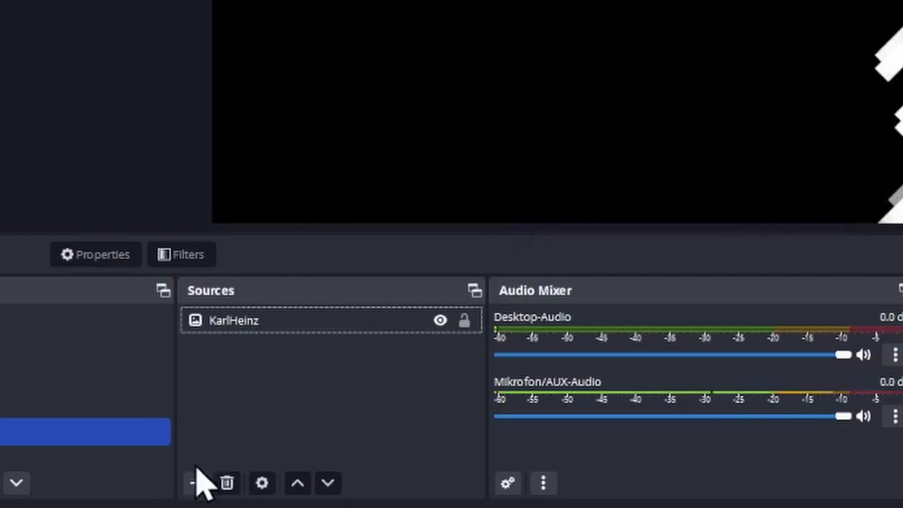
# Add the existing Display Capture source to TestScene.
pyautogui.click(196, 482)
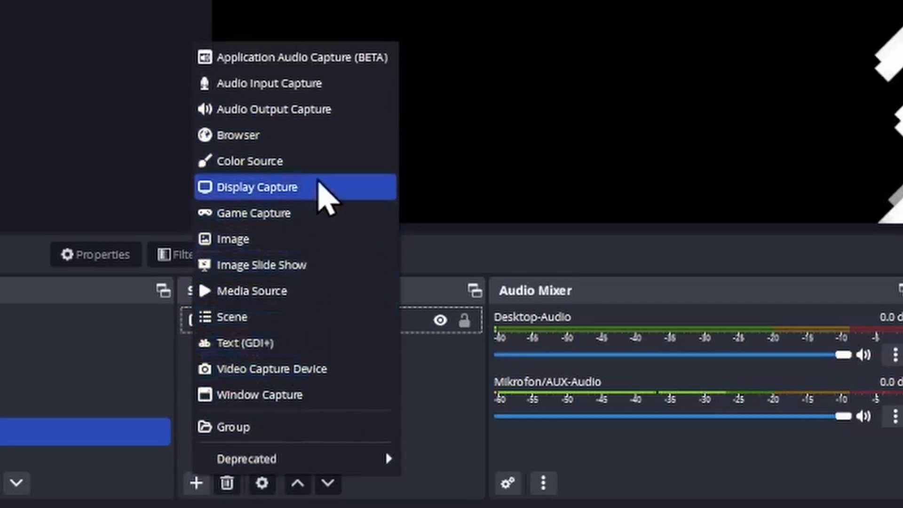
pyautogui.click(276, 189)
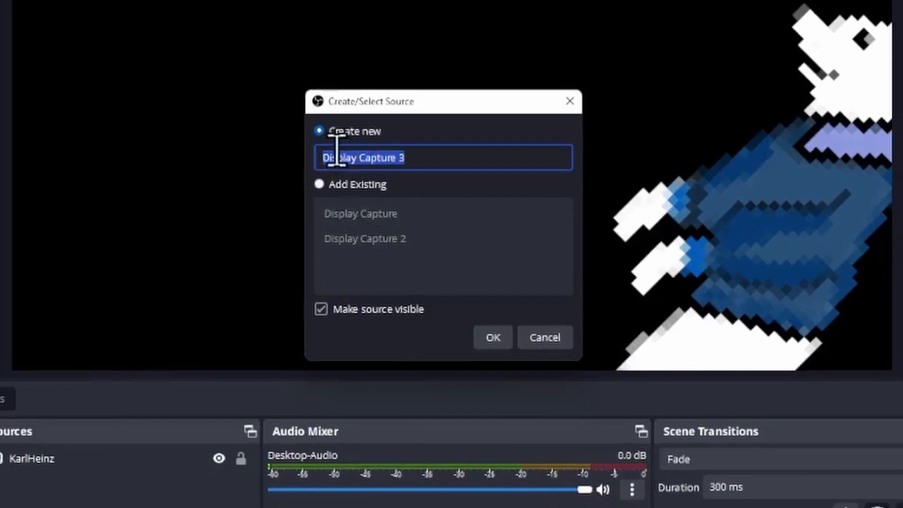
pyautogui.click(334, 186)
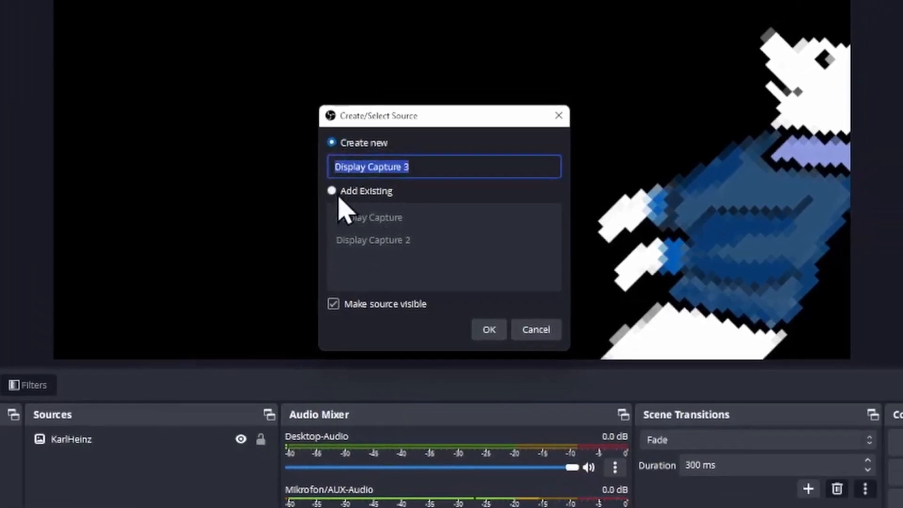
pyautogui.click(400, 219)
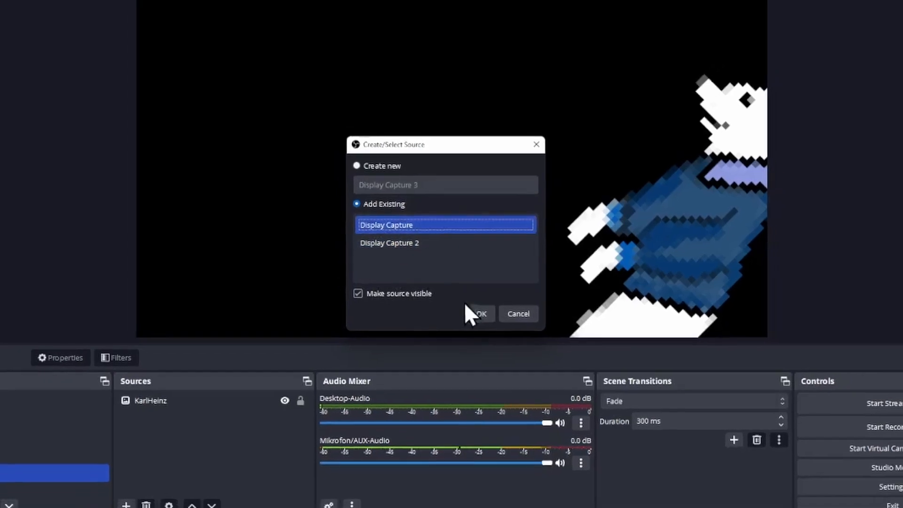
pyautogui.click(478, 313)
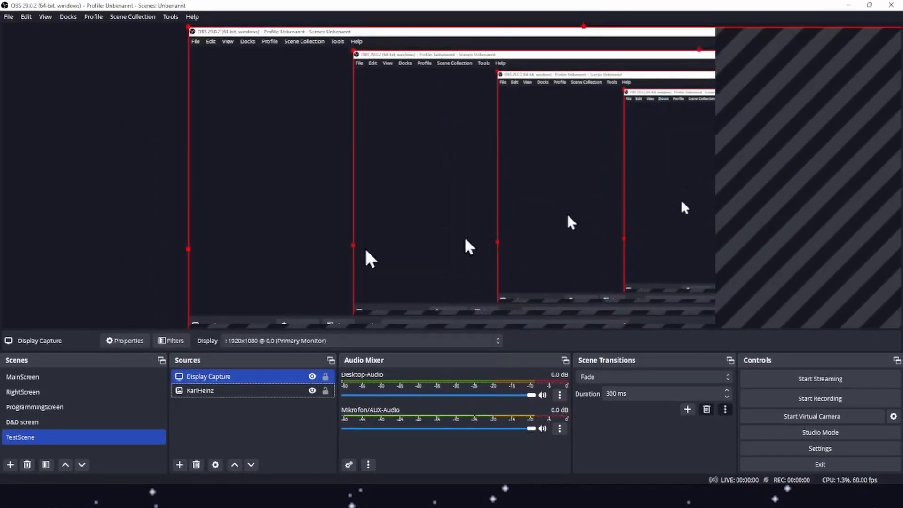
# Resize and reposition the display capture so it fills the entire canvas.
pyautogui.moveTo(798, 50); pyautogui.dragTo(615, 85)
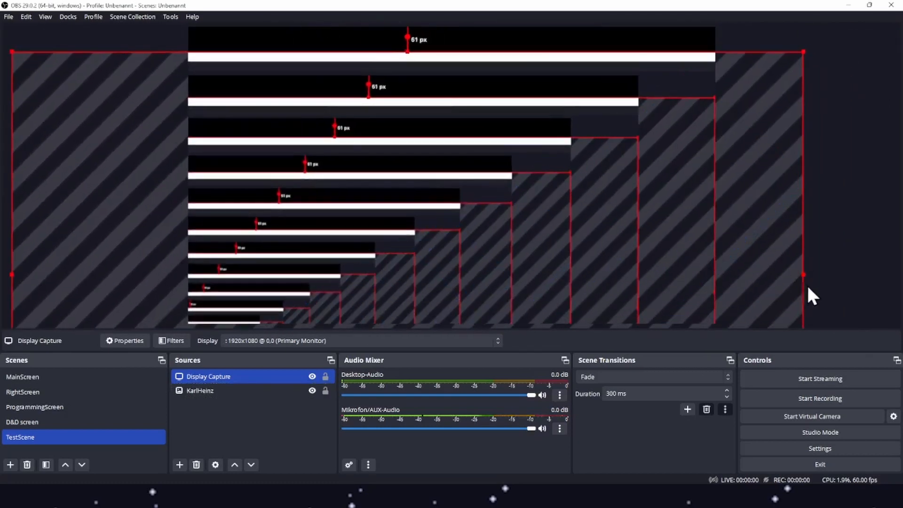
pyautogui.moveTo(805, 274); pyautogui.dragTo(403, 234)
pyautogui.moveTo(305, 197); pyautogui.dragTo(480, 162)
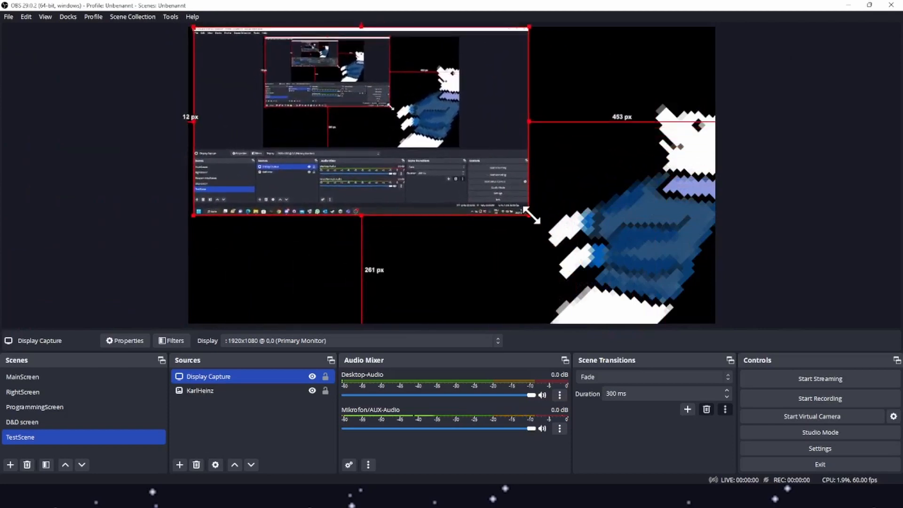
pyautogui.moveTo(531, 217); pyautogui.dragTo(716, 320)
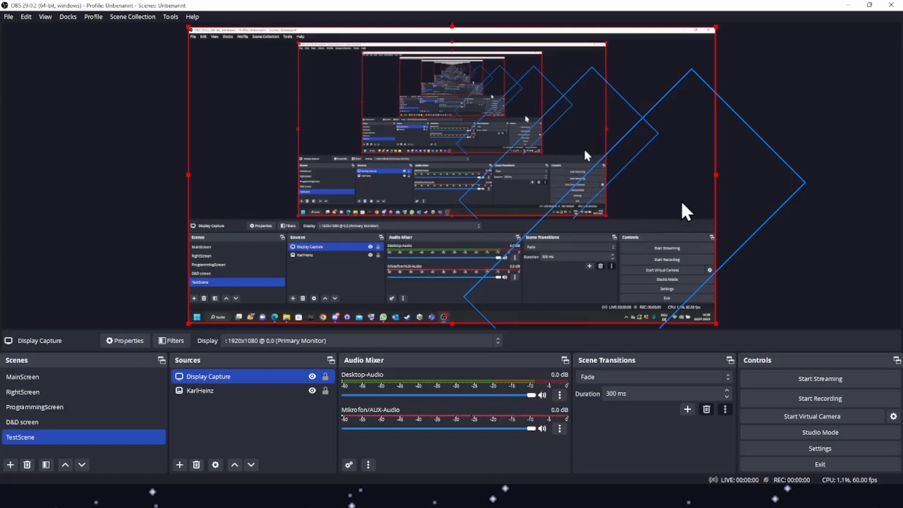
# Move the KarlHeinz source above Display Capture in the source order.
pyautogui.click(232, 393)
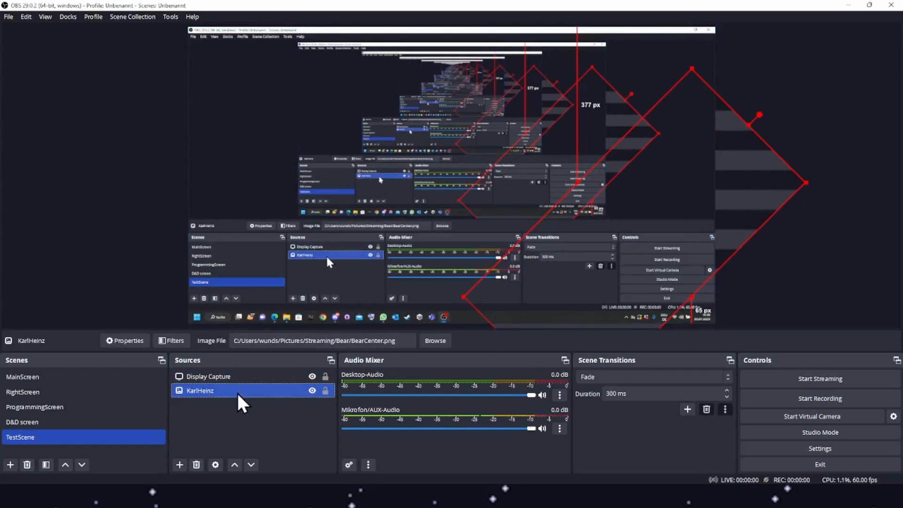
pyautogui.click(235, 466)
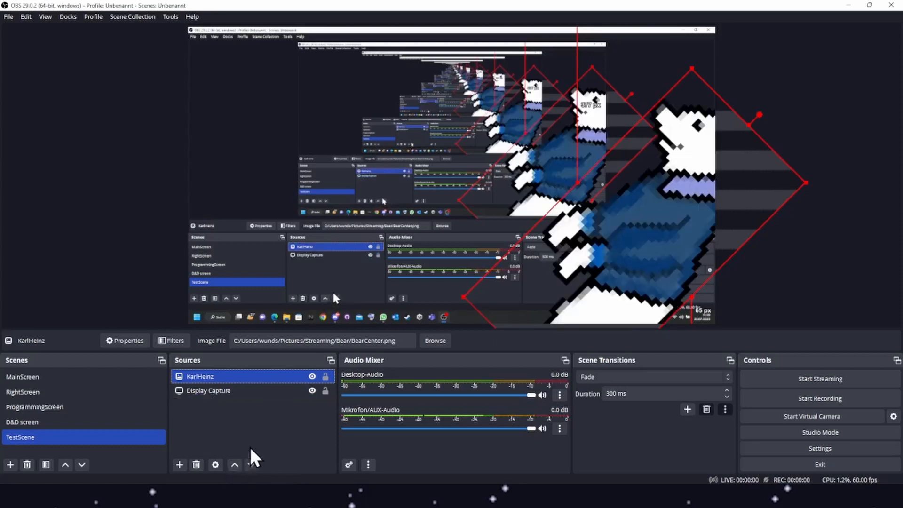
pyautogui.moveTo(245, 379)
pyautogui.mouseDown()
pyautogui.moveTo(239, 409)
pyautogui.moveTo(255, 375)
pyautogui.mouseUp()
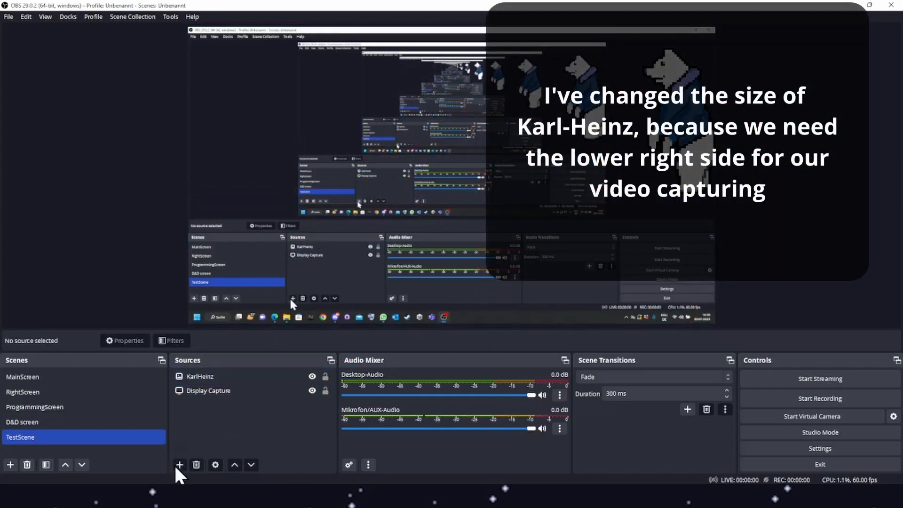
pyautogui.click(179, 465)
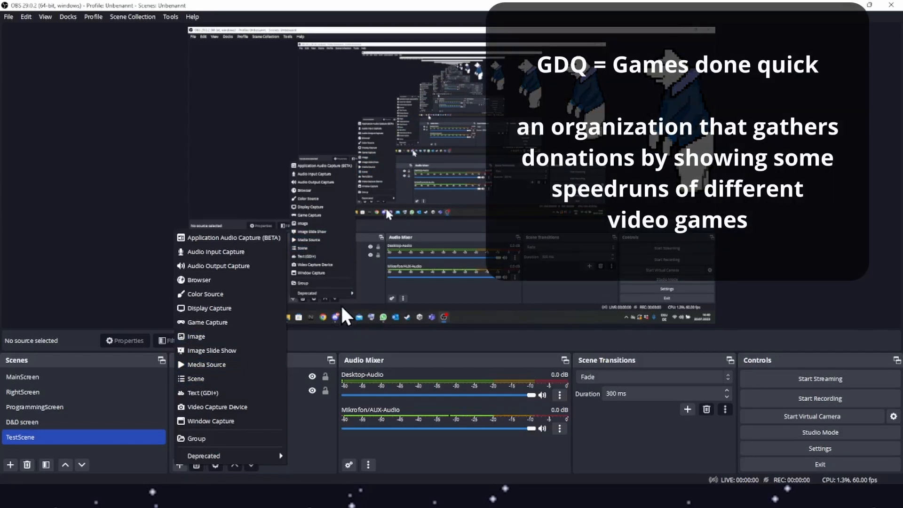
pyautogui.click(338, 317)
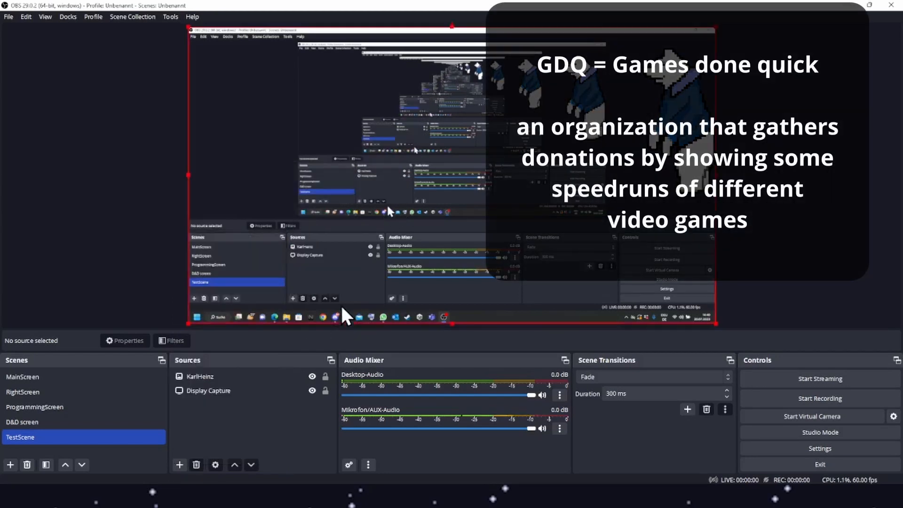
pyautogui.click(278, 461)
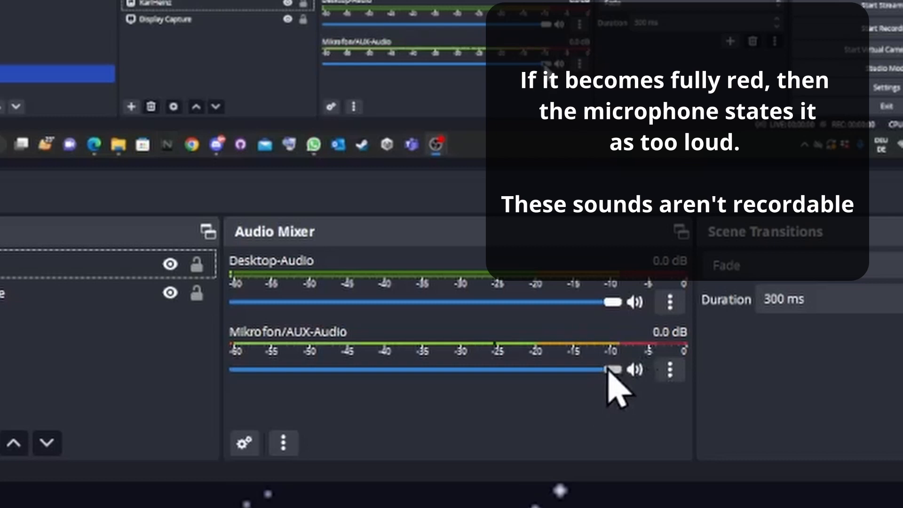
# Lower the Mikrofon/AUX-Audio volume slider to -16.7 dB.
pyautogui.moveTo(611, 370); pyautogui.dragTo(424, 386)
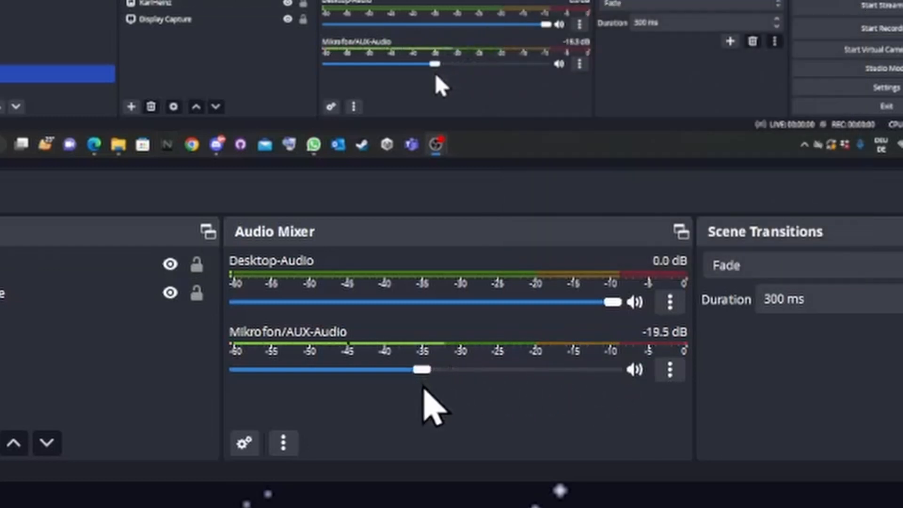
pyautogui.moveTo(423, 387); pyautogui.dragTo(439, 389)
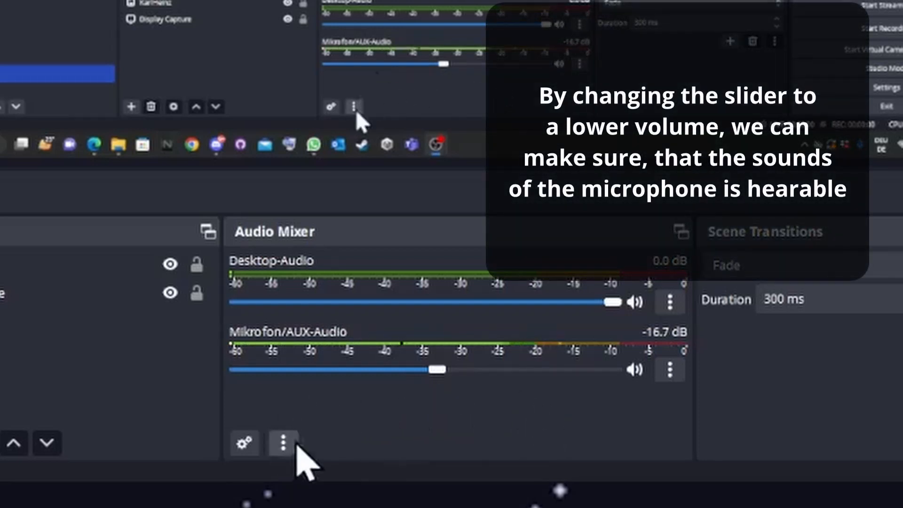
pyautogui.click(9, 460)
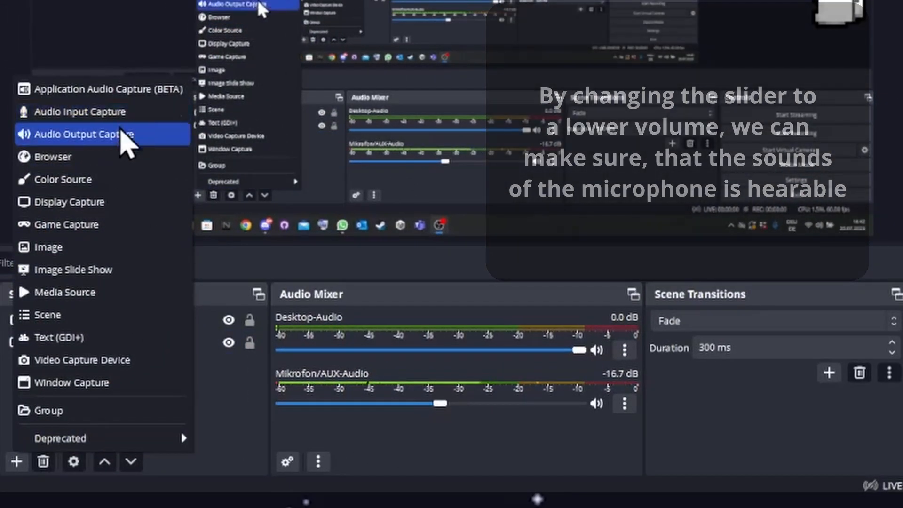
pyautogui.click(739, 117)
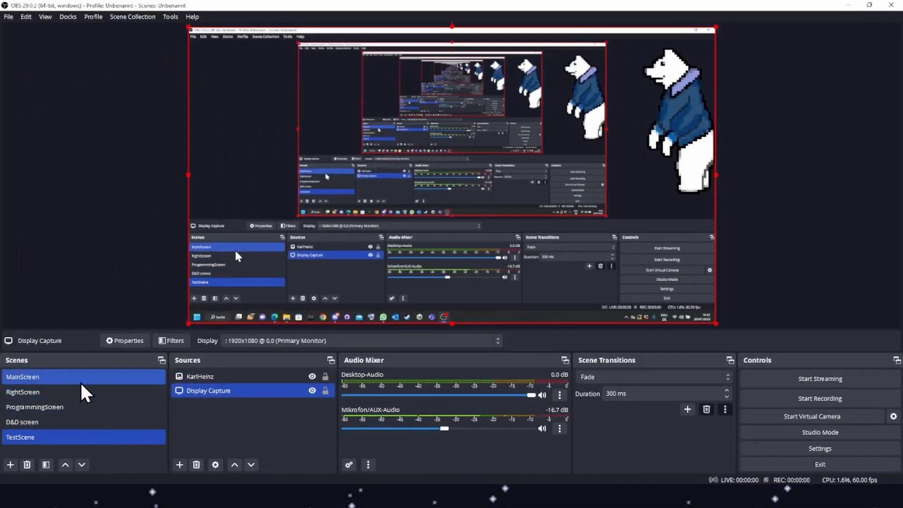
# Switch to ProgrammingScreen and back to TestScene to preview the scene transition.
pyautogui.click(79, 382)
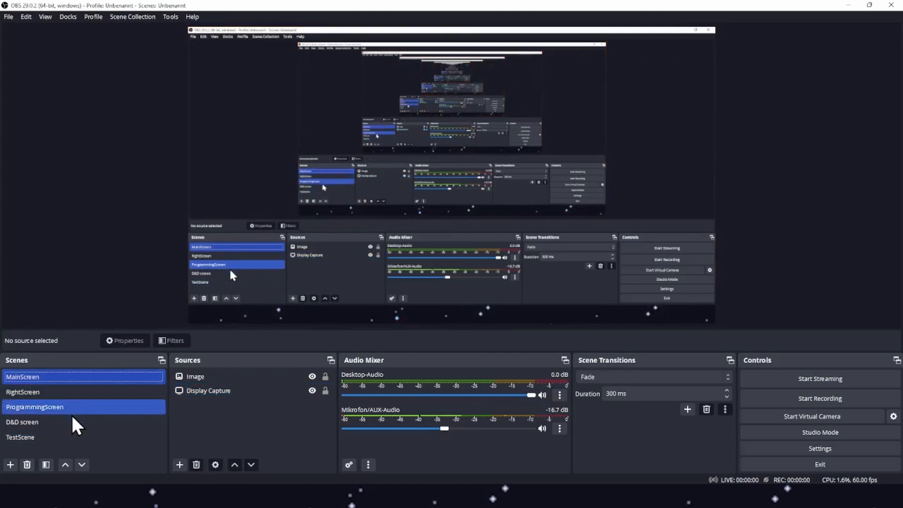
pyautogui.click(69, 443)
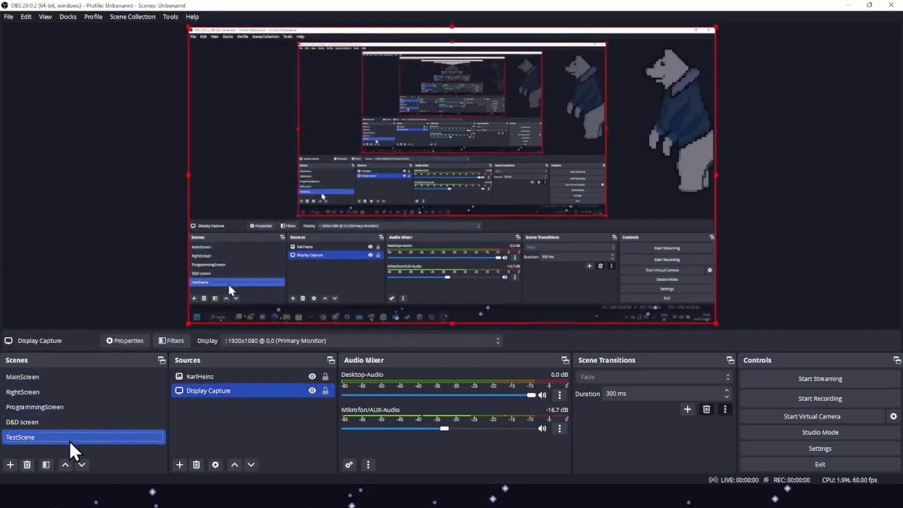
# Set the Fade transition duration to 3000 ms.
pyautogui.click(652, 395)
pyautogui.tripleClick(651, 394)
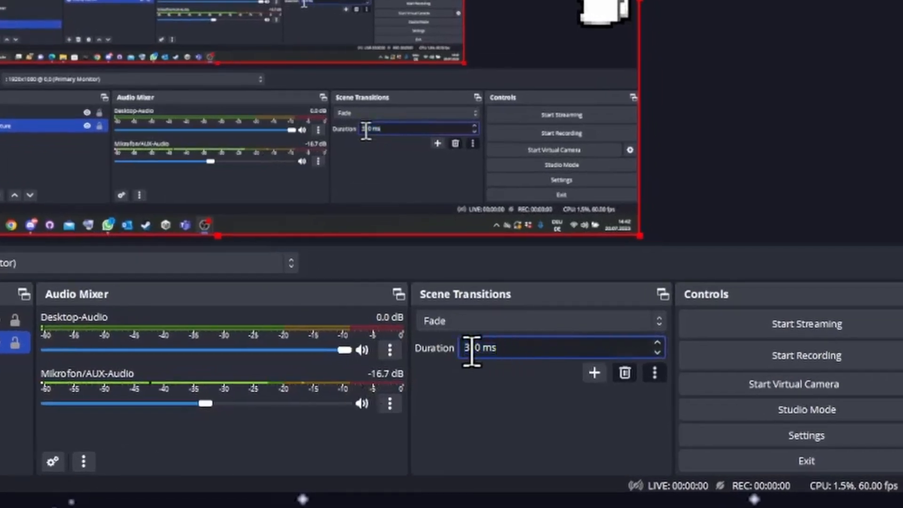
pyautogui.click(467, 351)
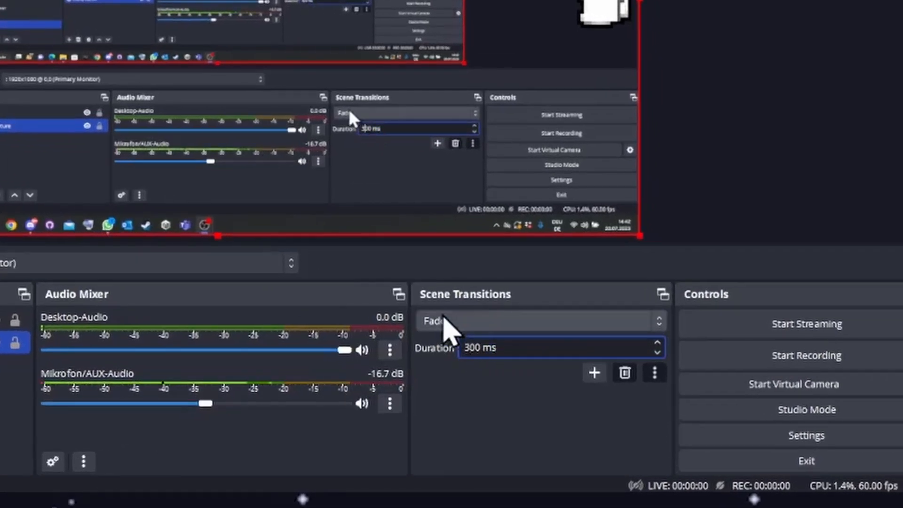
pyautogui.click(476, 348)
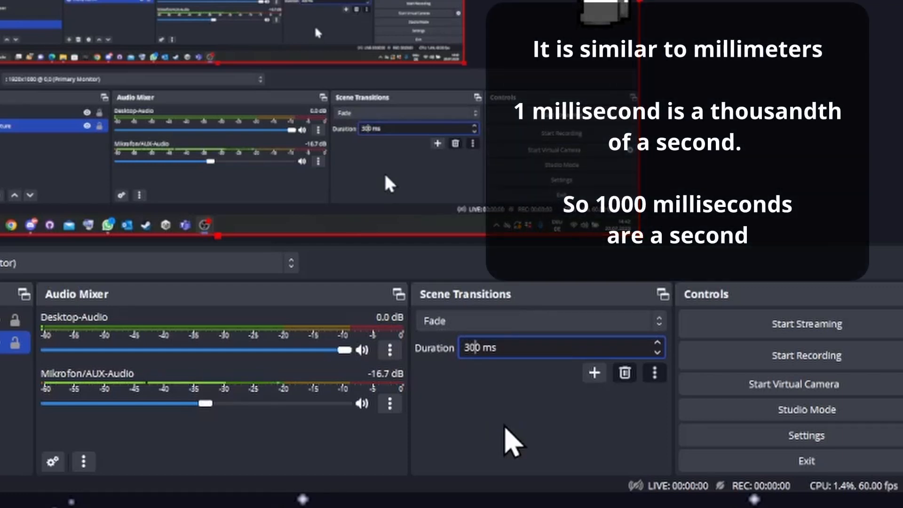
pyautogui.write('0')
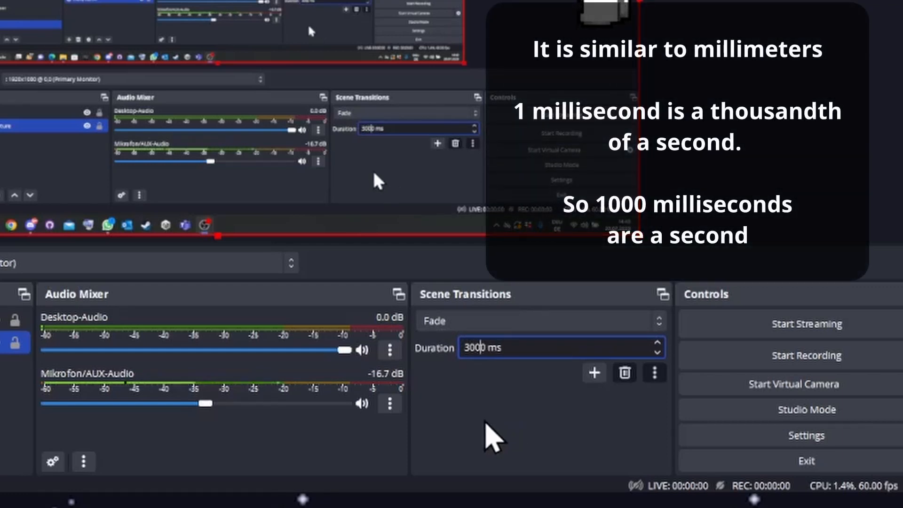
pyautogui.hotkey('ctrl', 'a')
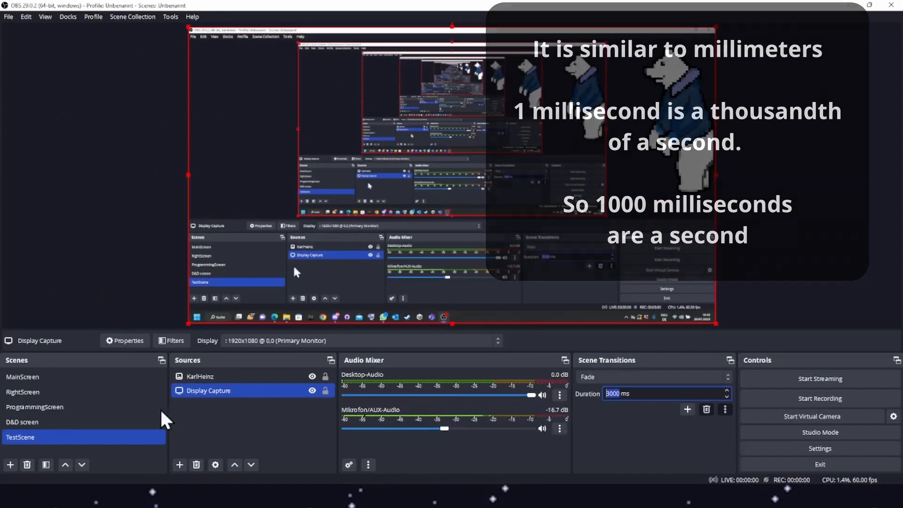
# Switch to the D&D screen and back to TestScene to preview the longer transition.
pyautogui.click(69, 378)
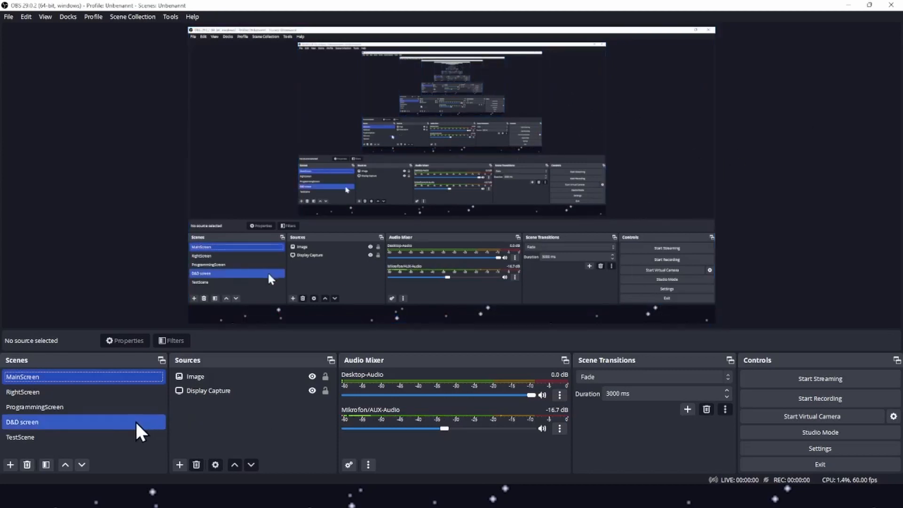
pyautogui.click(115, 437)
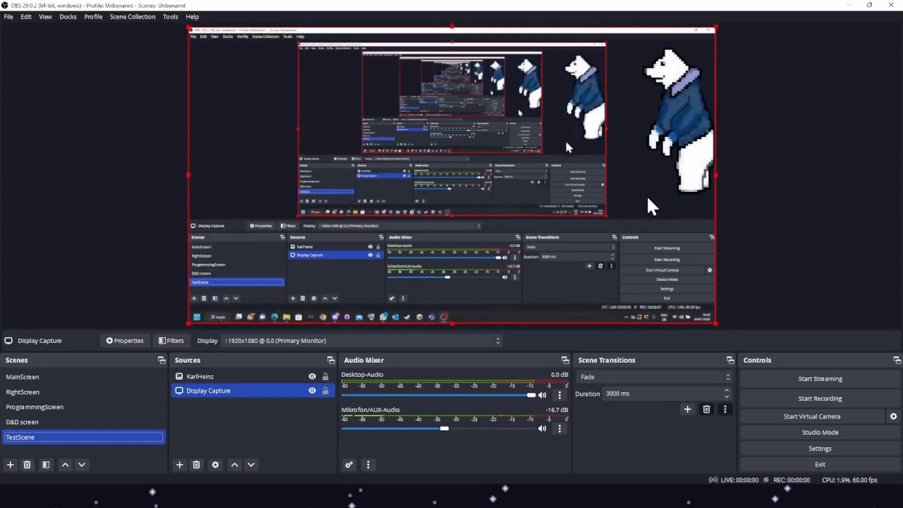
# Set the transition duration back to 300 ms and change the scene transition type to Cut.
pyautogui.click(639, 393)
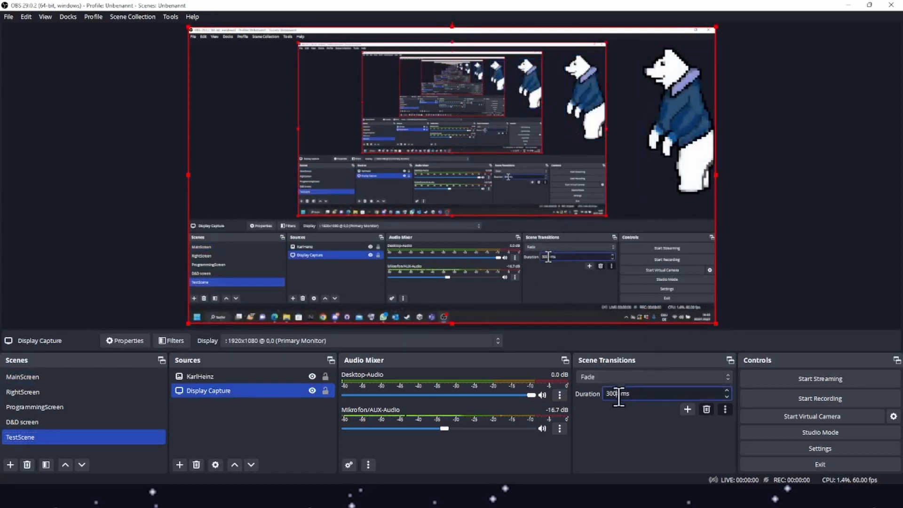
pyautogui.press('BackSpace')
pyautogui.click(616, 377)
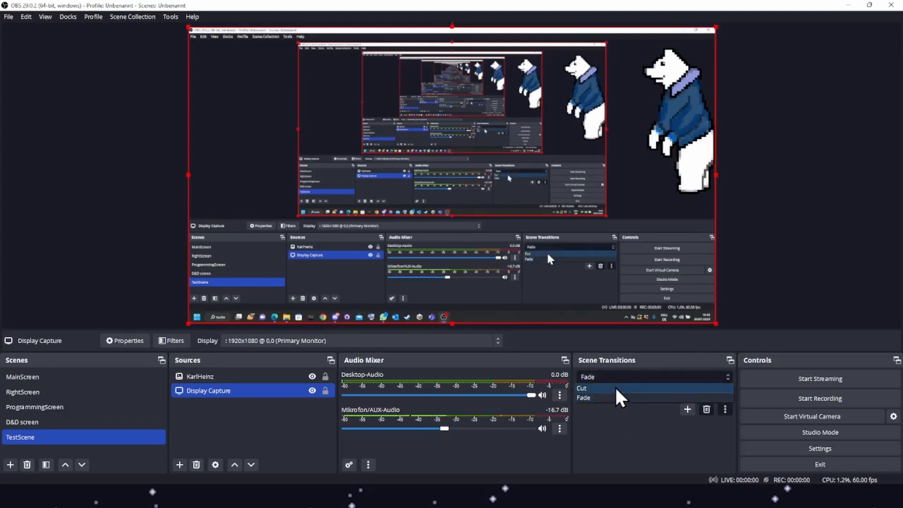
pyautogui.click(616, 389)
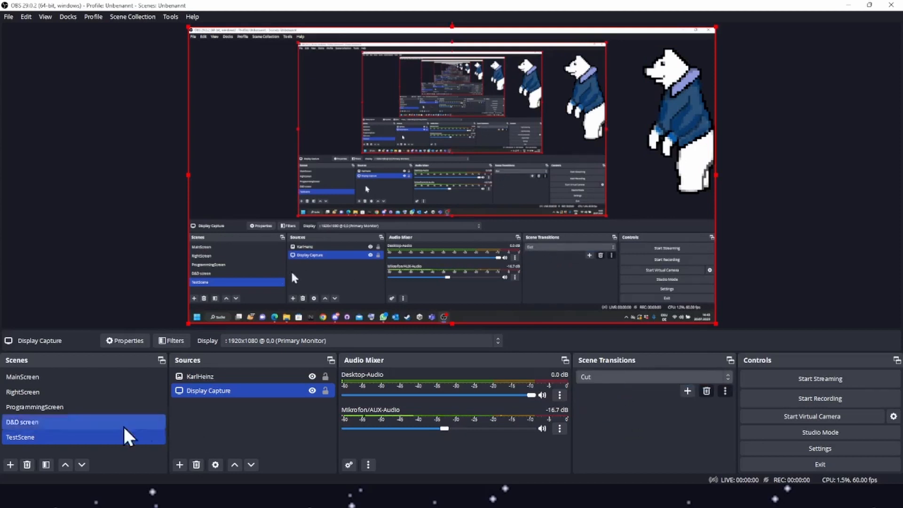
# Switch between D&D screen, RightScreen and TestScene to preview the Cut transition.
pyautogui.click(55, 421)
pyautogui.click(53, 433)
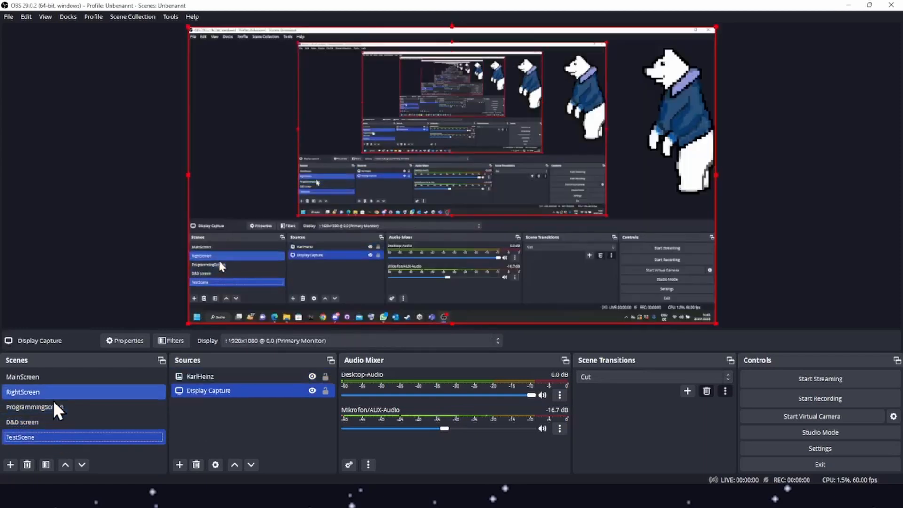
pyautogui.click(51, 423)
pyautogui.click(44, 393)
pyautogui.click(42, 436)
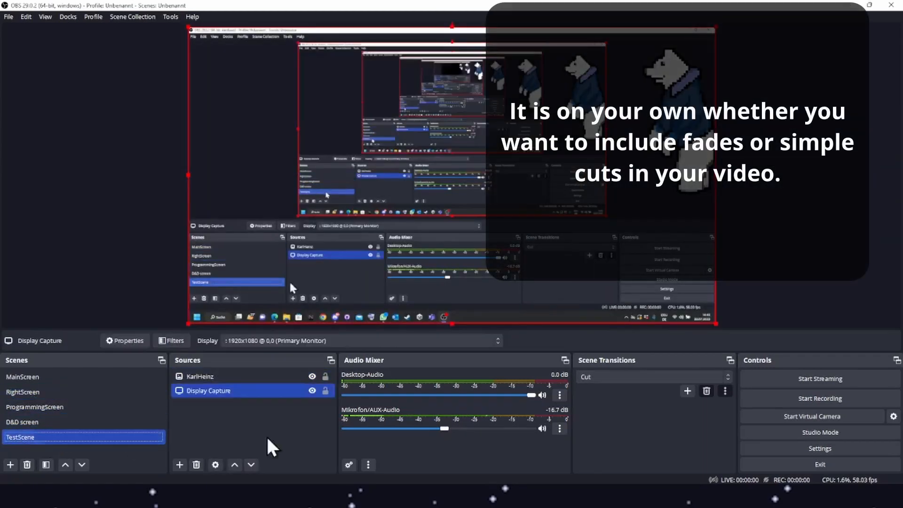
# Set the scene transition type back to Fade and preview it by switching to ProgrammingScreen and back to TestScene.
pyautogui.click(637, 379)
pyautogui.click(622, 397)
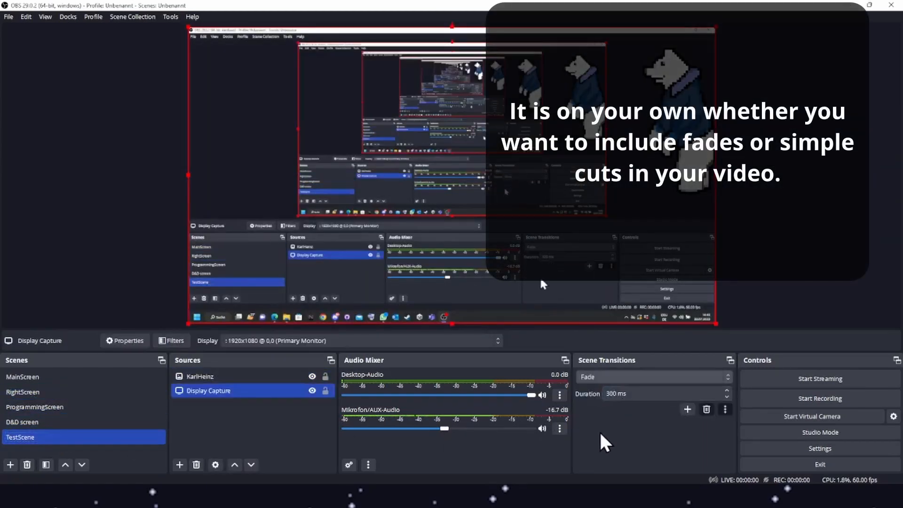
pyautogui.click(102, 407)
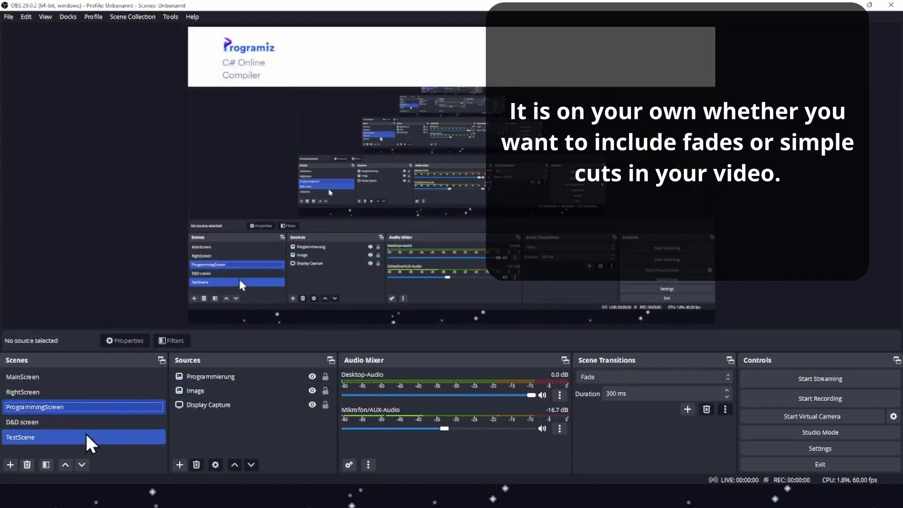
pyautogui.click(86, 437)
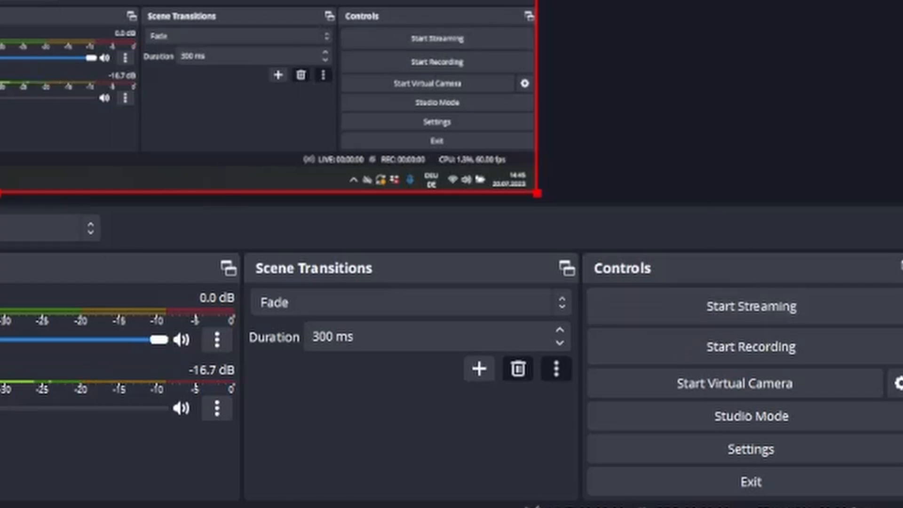
# Start streaming, switch between ProgrammingScreen, D&D screen and TestScene while live, then stop the stream.
pyautogui.click(174, 5)
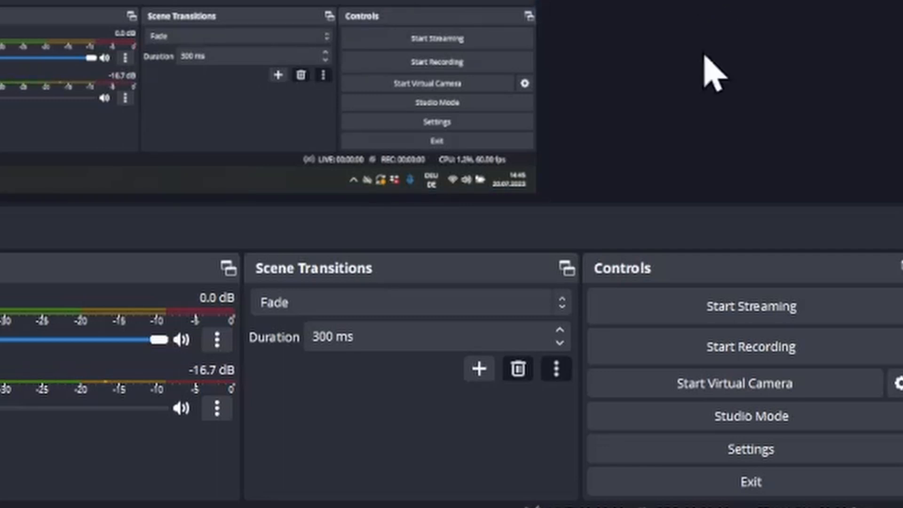
pyautogui.click(681, 307)
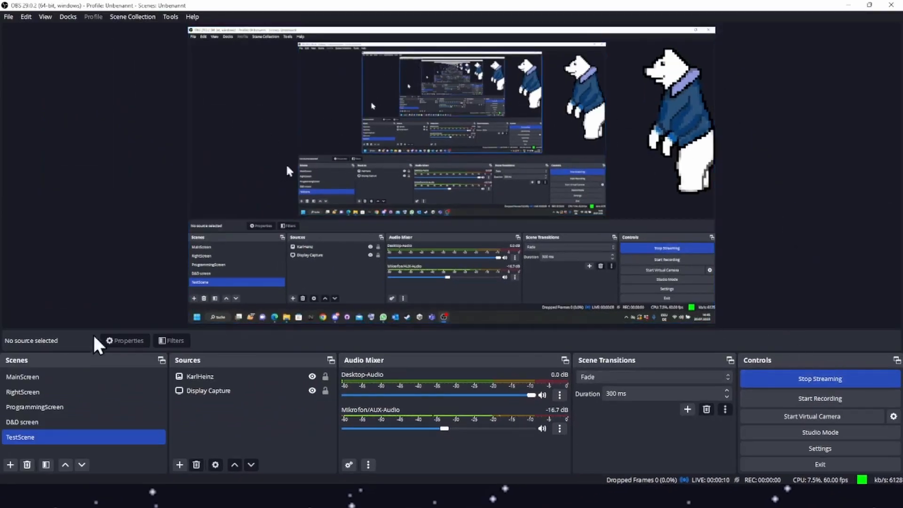
pyautogui.click(70, 409)
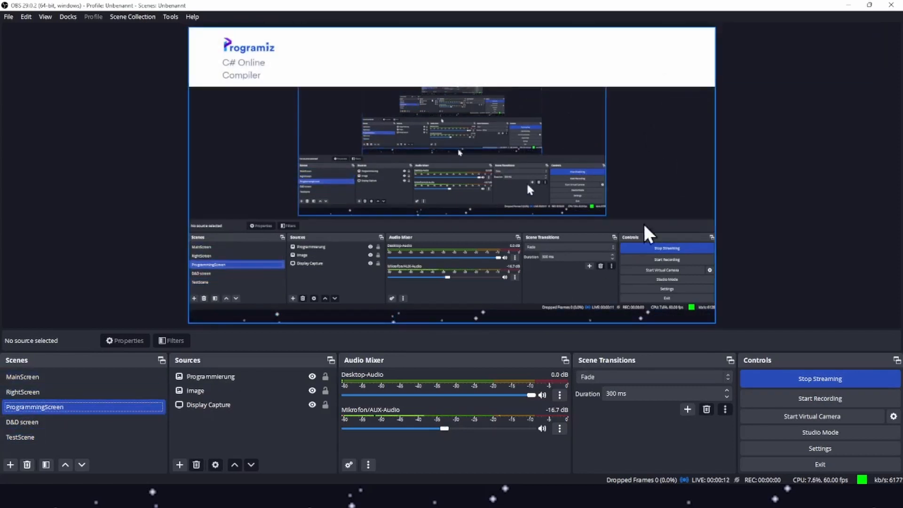
pyautogui.click(56, 437)
pyautogui.click(71, 422)
pyautogui.click(73, 407)
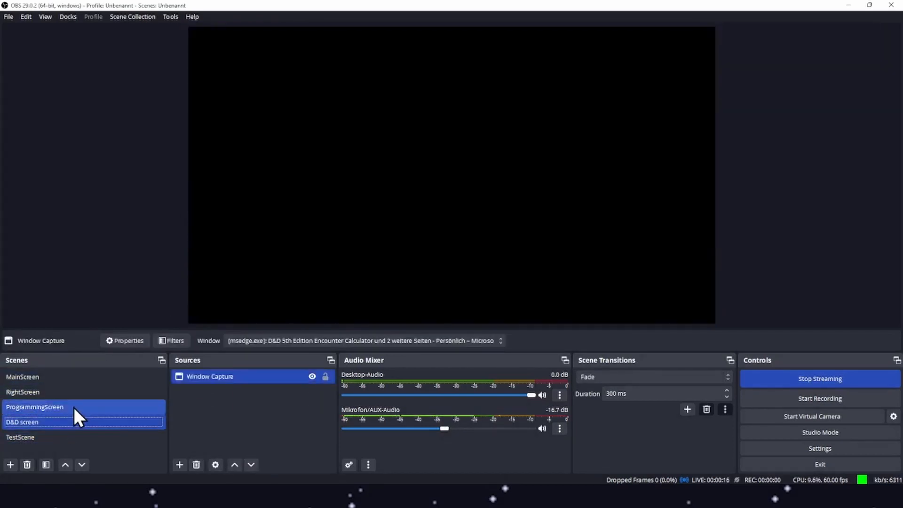
pyautogui.click(66, 433)
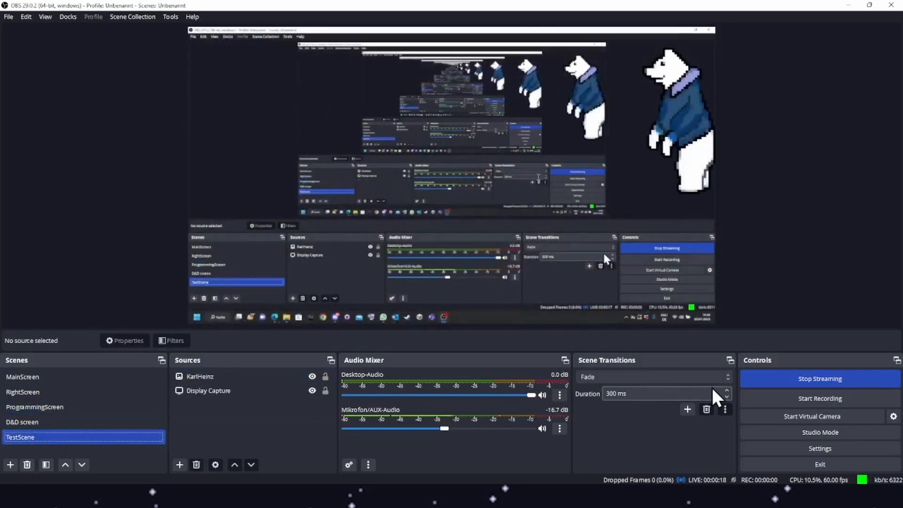
pyautogui.click(794, 385)
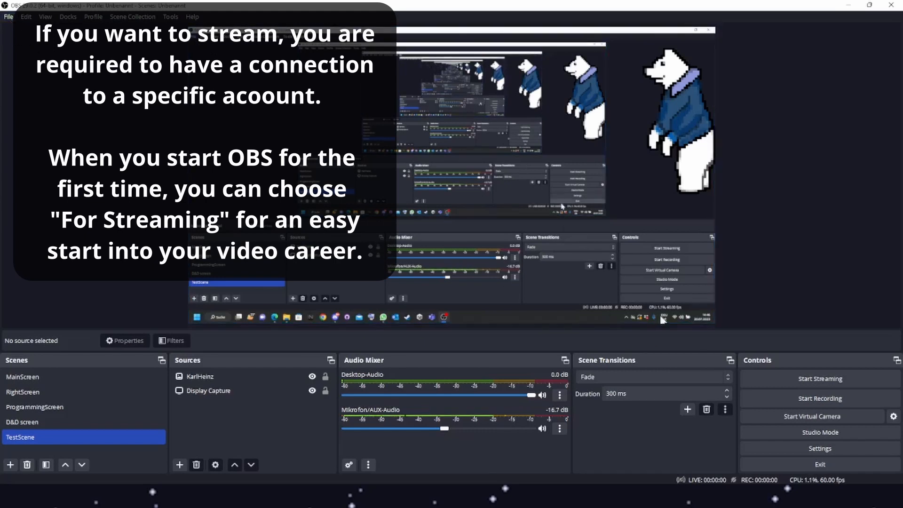
# Open the settings to review the Stream service and server options, then cancel the dialog.
pyautogui.click(725, 449)
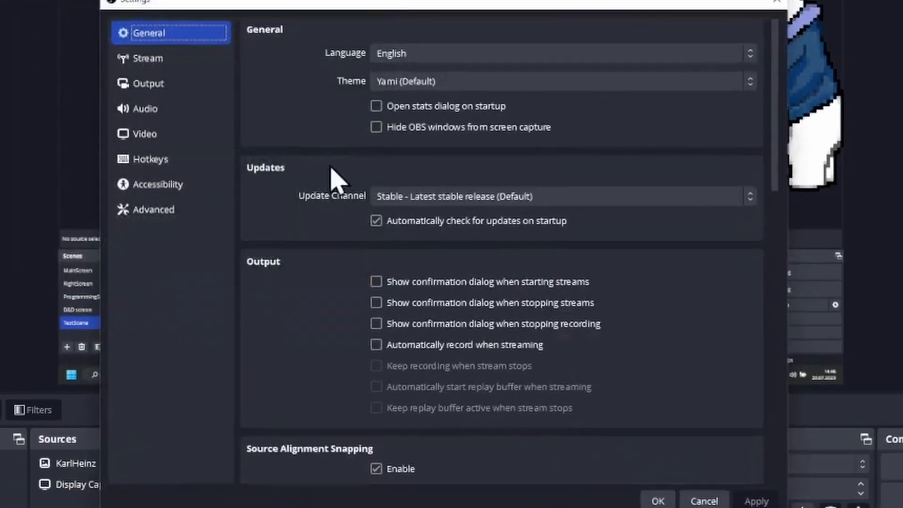
pyautogui.click(152, 63)
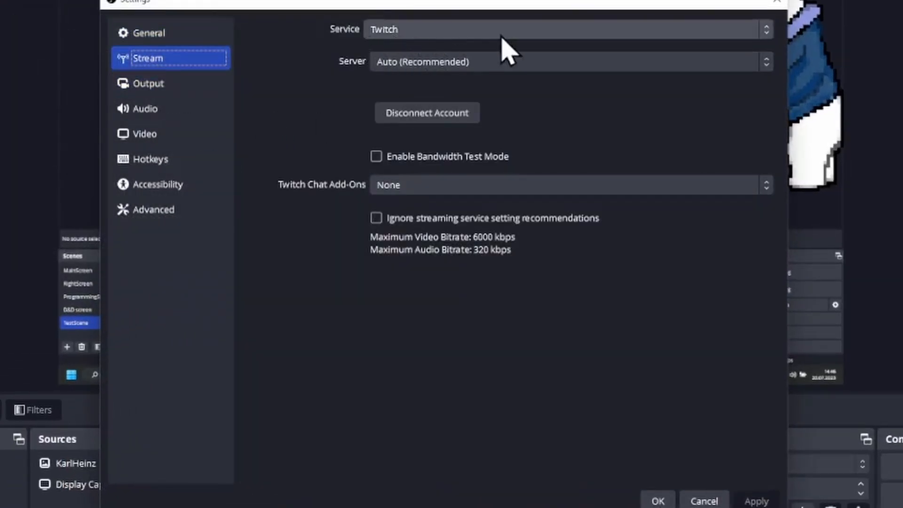
pyautogui.click(521, 66)
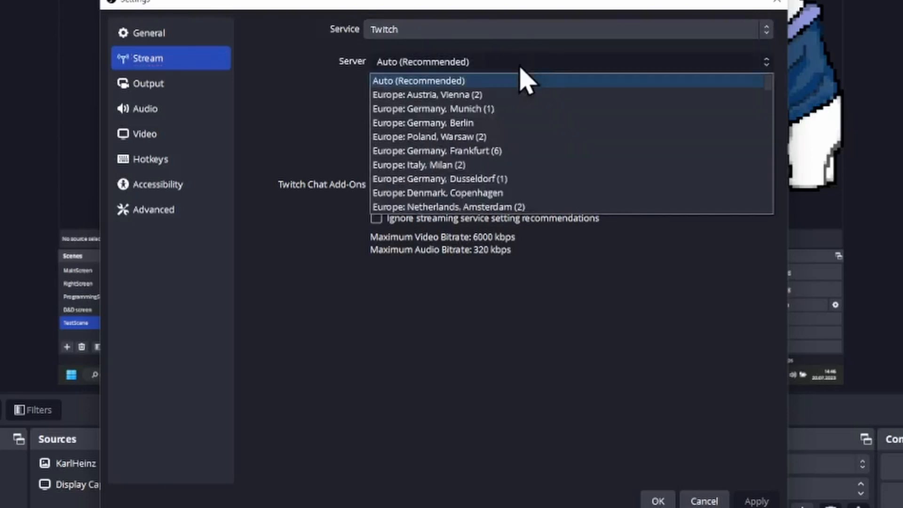
pyautogui.click(495, 80)
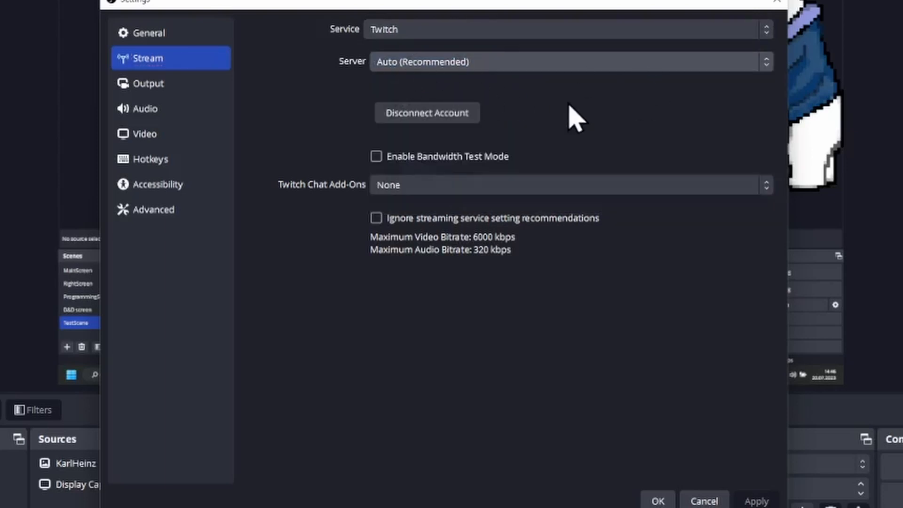
pyautogui.click(475, 31)
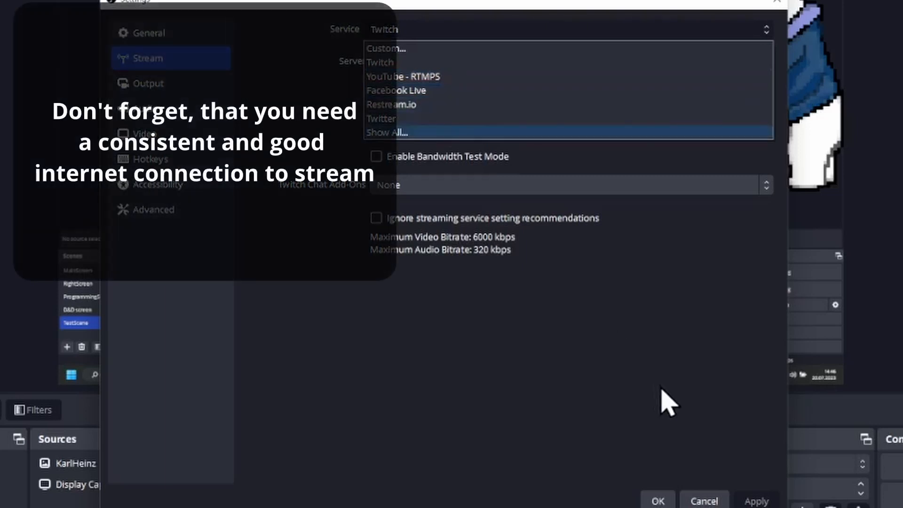
pyautogui.click(700, 407)
pyautogui.click(705, 502)
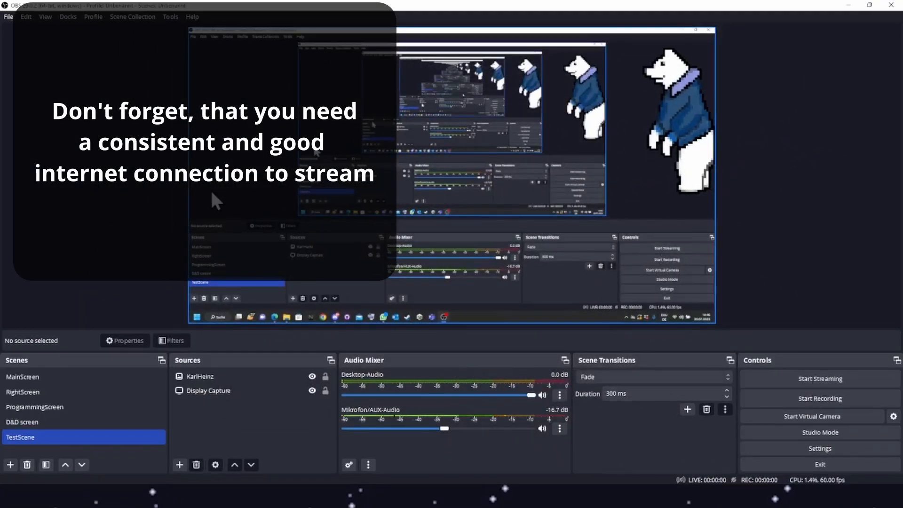
# Record a short clip while switching between scenes, then stop the recording.
pyautogui.click(780, 400)
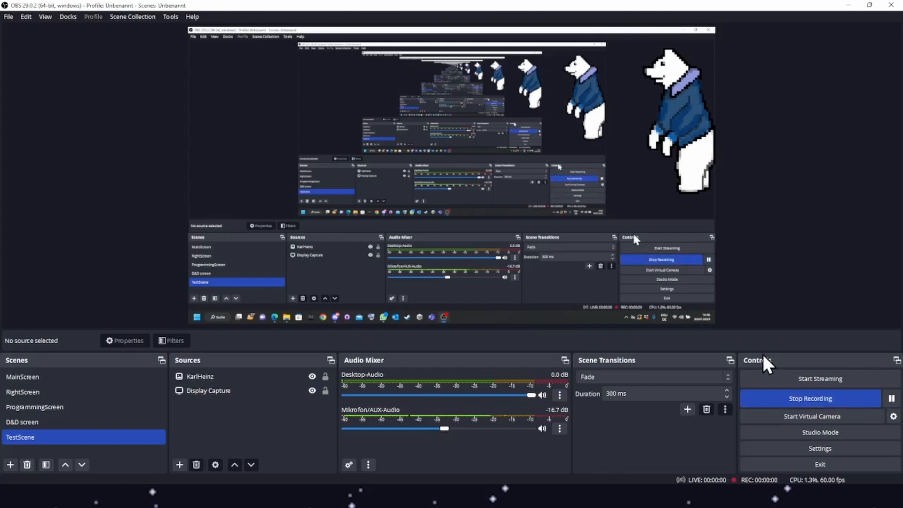
pyautogui.click(75, 408)
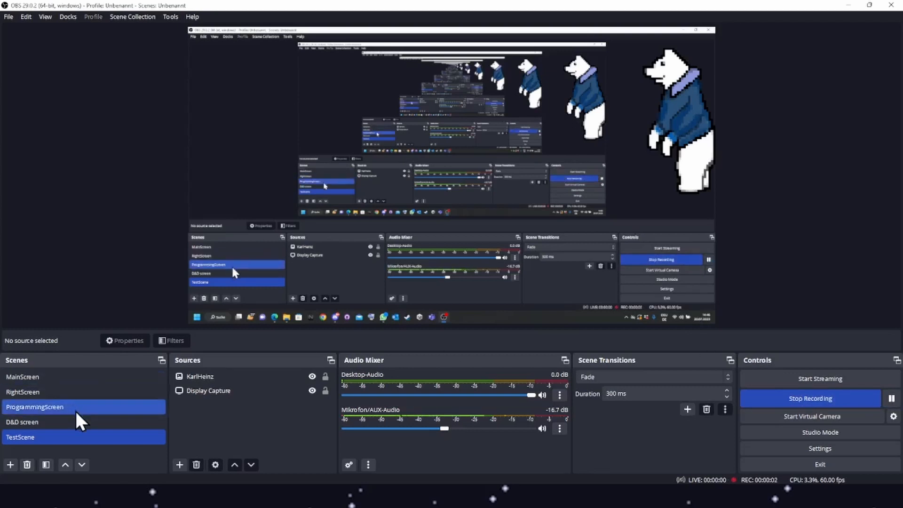
pyautogui.click(66, 421)
pyautogui.click(64, 392)
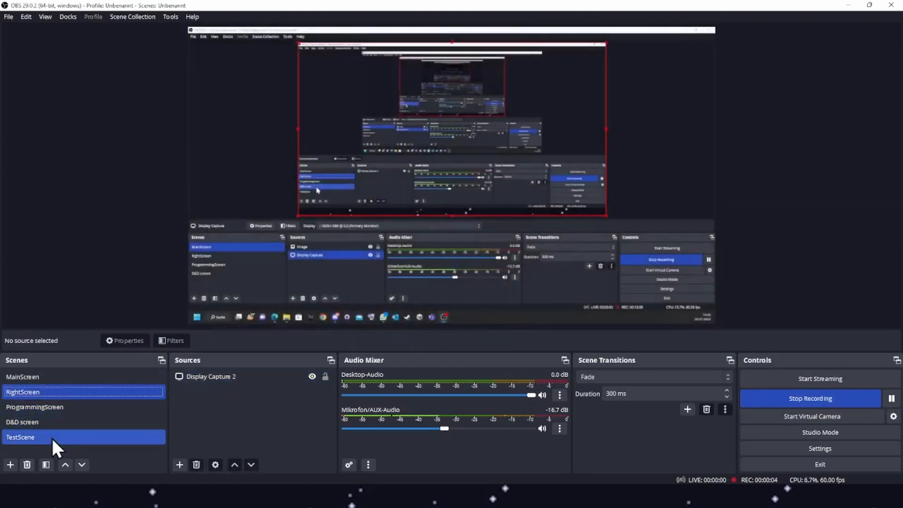
pyautogui.click(52, 437)
pyautogui.click(53, 405)
pyautogui.click(54, 378)
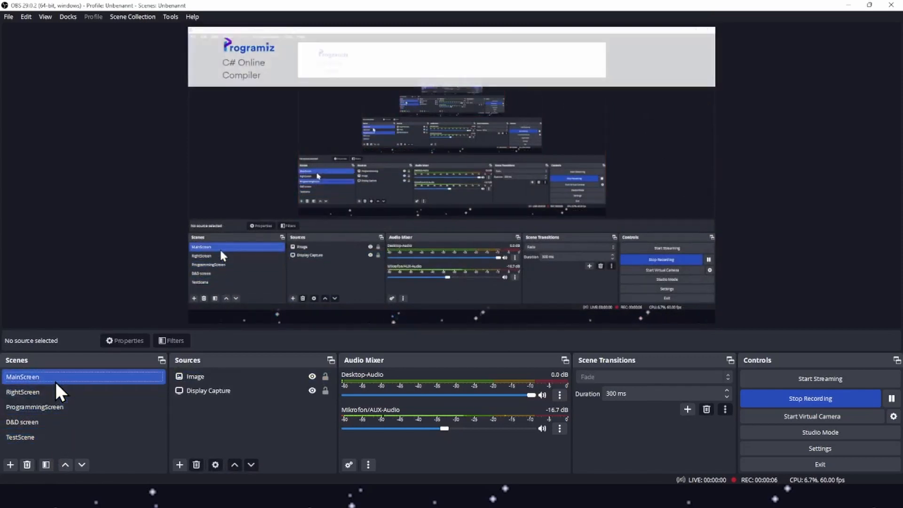
pyautogui.click(53, 407)
pyautogui.click(47, 434)
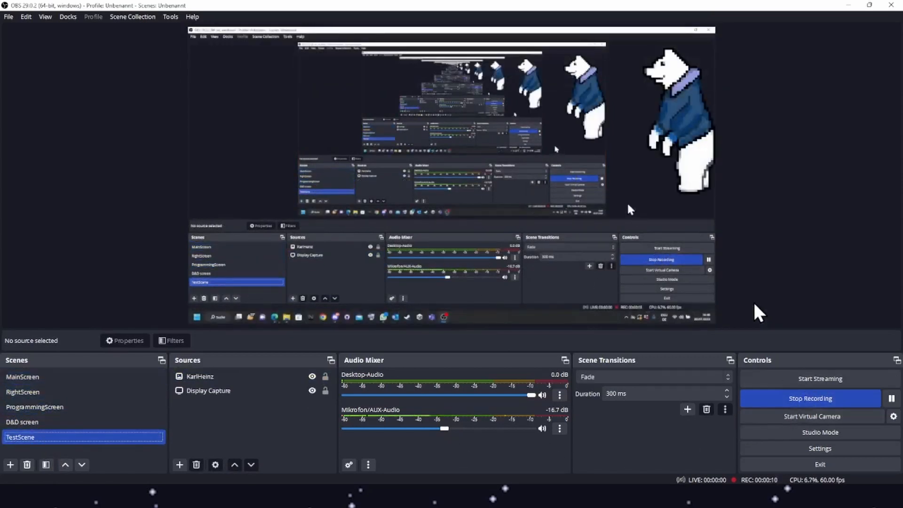
pyautogui.click(795, 398)
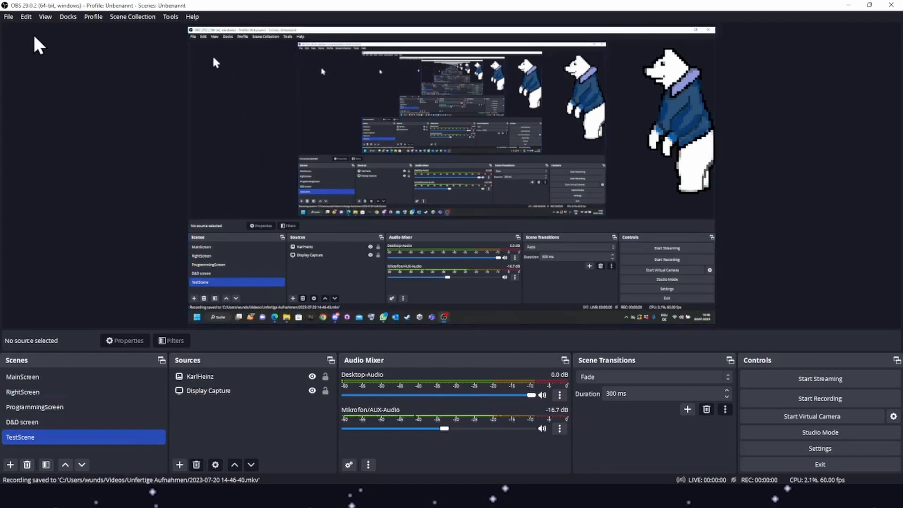
# Open the recordings folder through Show Recordings and reposition its window.
pyautogui.click(7, 18)
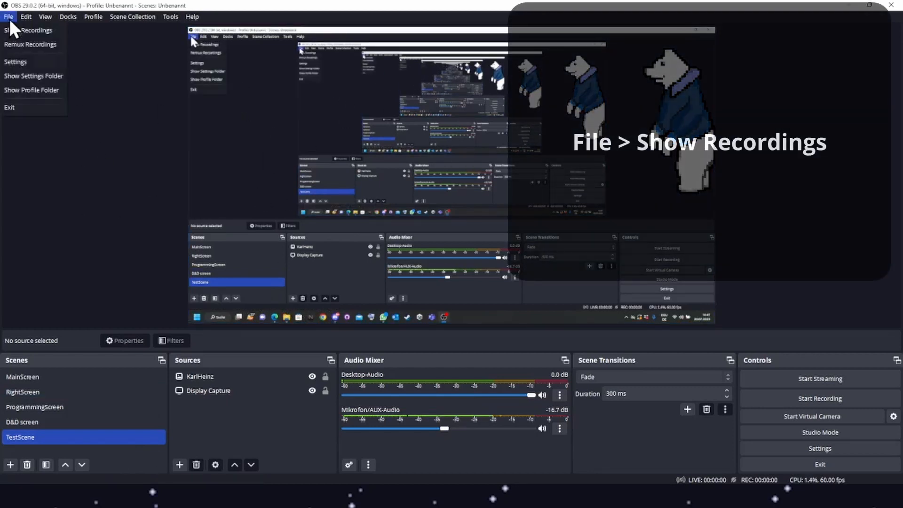
pyautogui.click(42, 30)
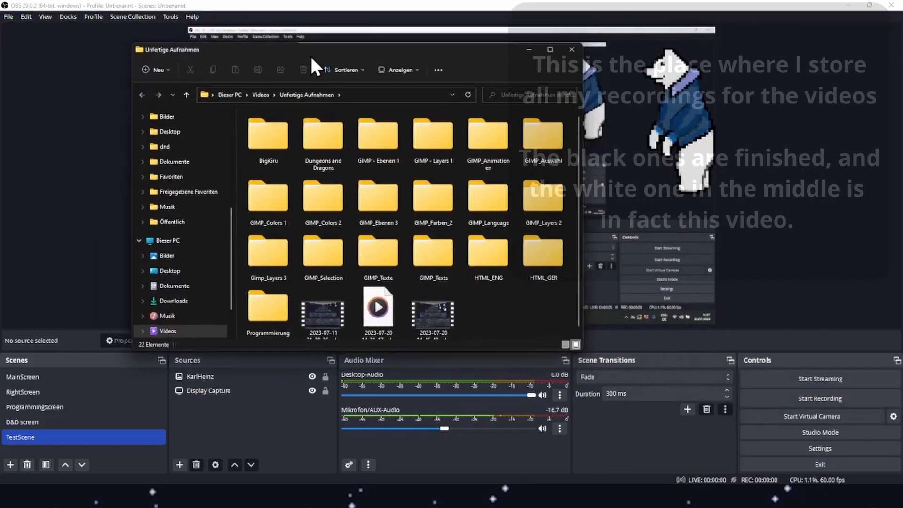
pyautogui.moveTo(312, 56); pyautogui.dragTo(283, 61)
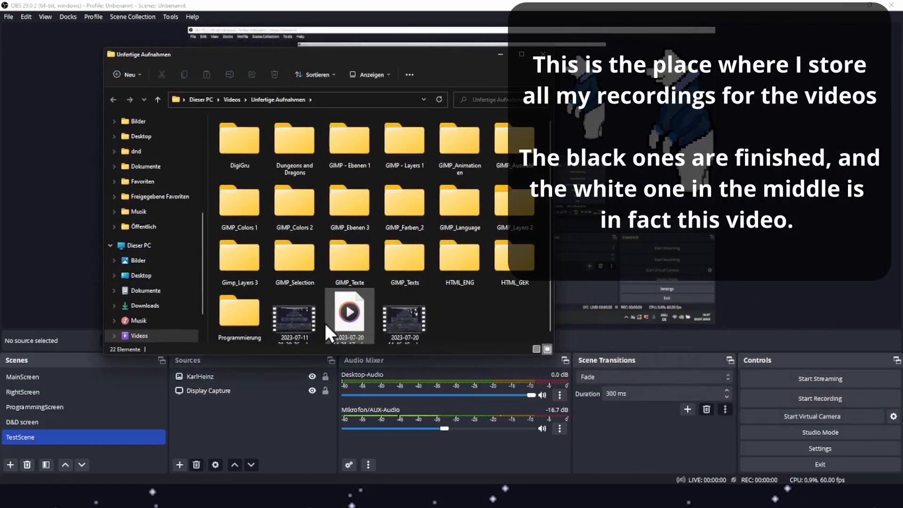
pyautogui.click(276, 324)
pyautogui.click(419, 323)
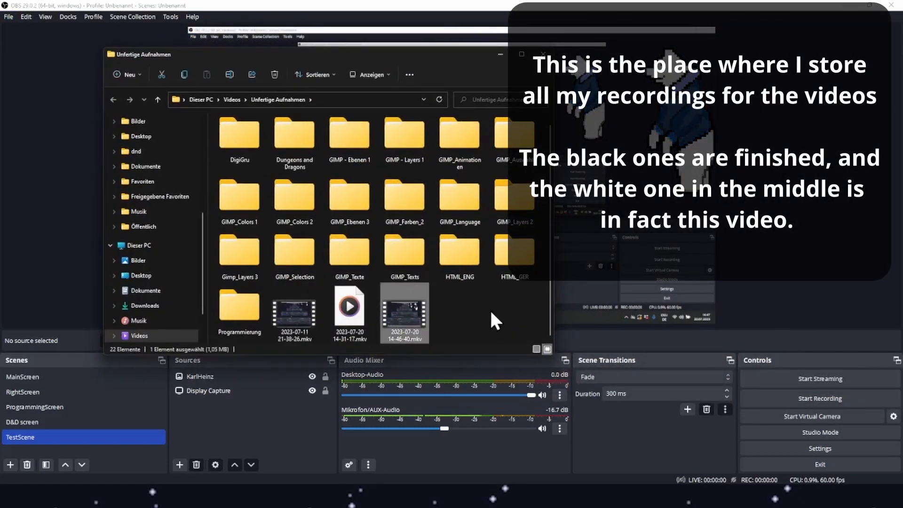
pyautogui.click(294, 320)
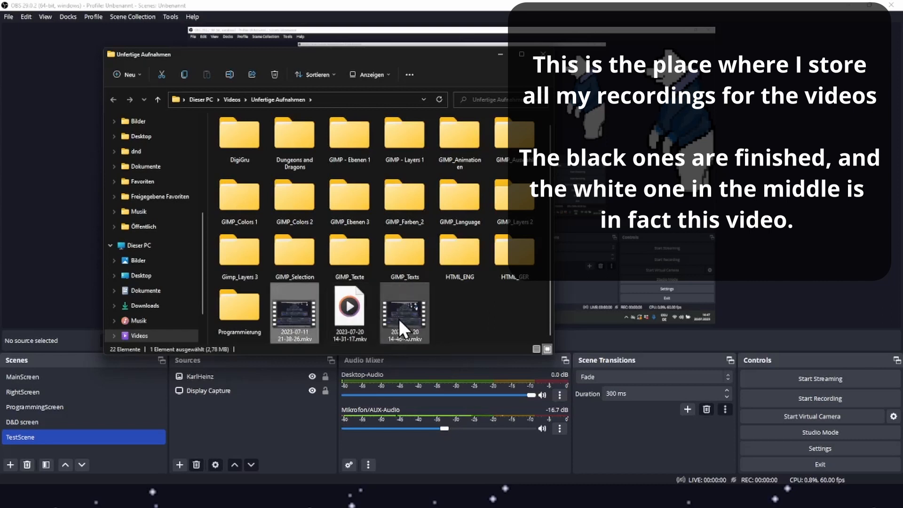
pyautogui.click(373, 329)
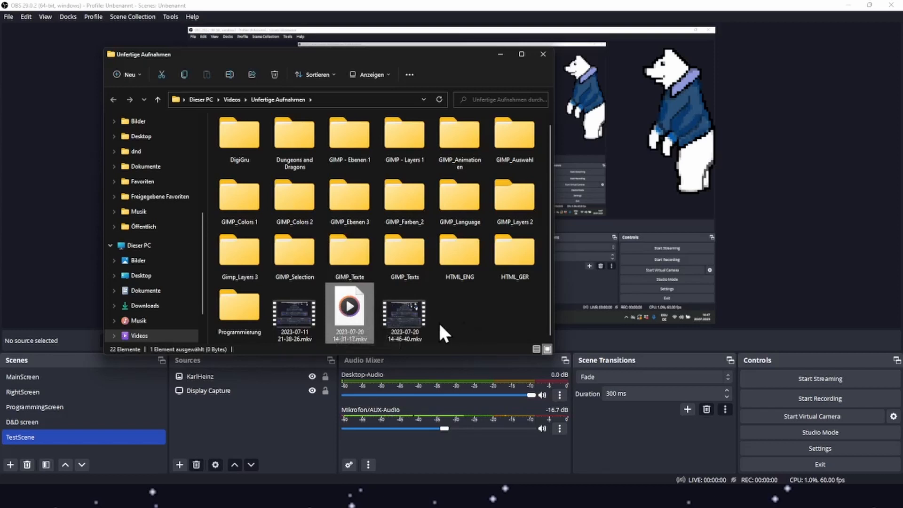
pyautogui.click(412, 320)
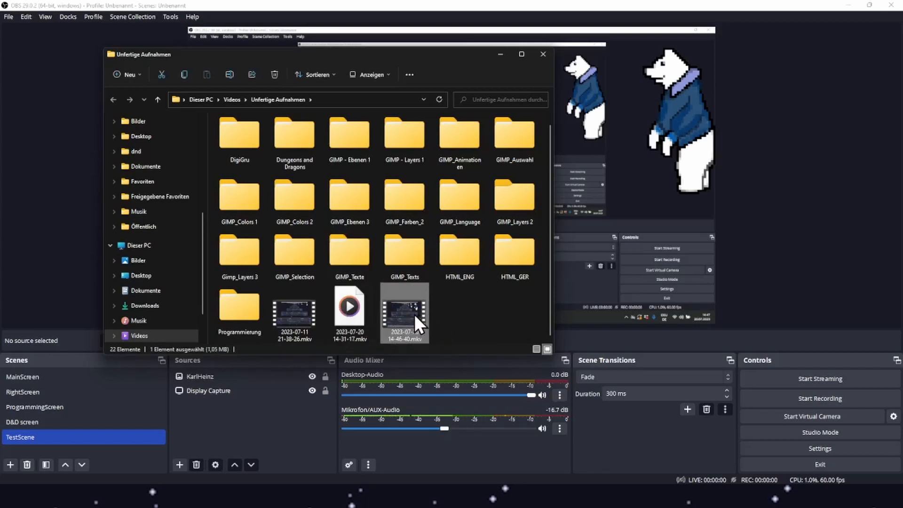
pyautogui.doubleClick(412, 314)
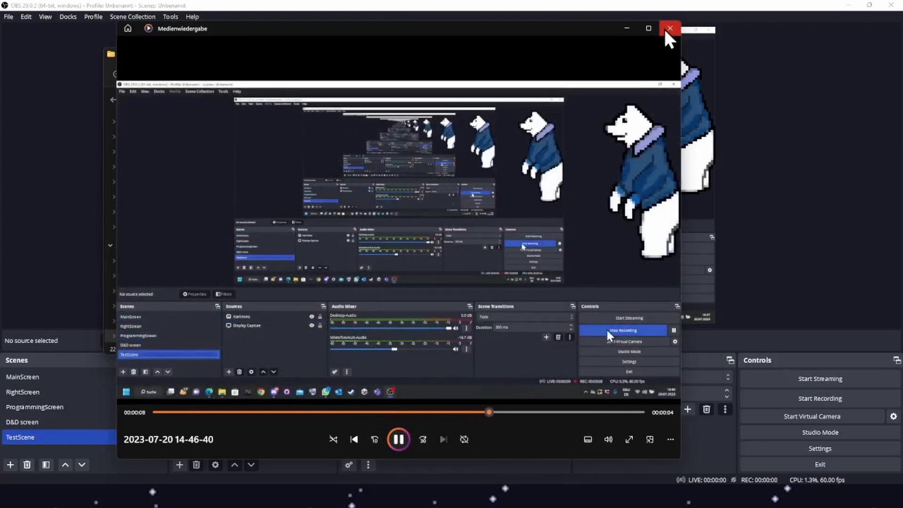
pyautogui.click(667, 29)
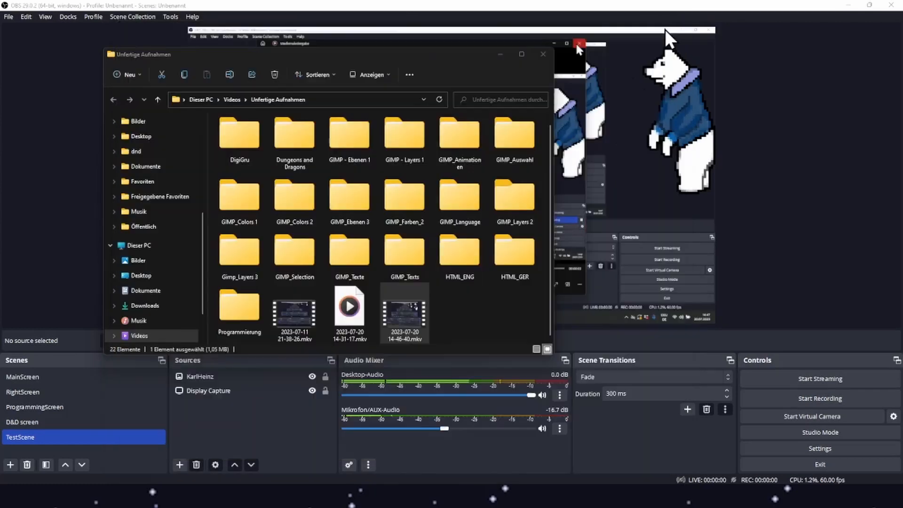
# Start a new recording and select its newly created file in the recordings folder.
pyautogui.click(469, 339)
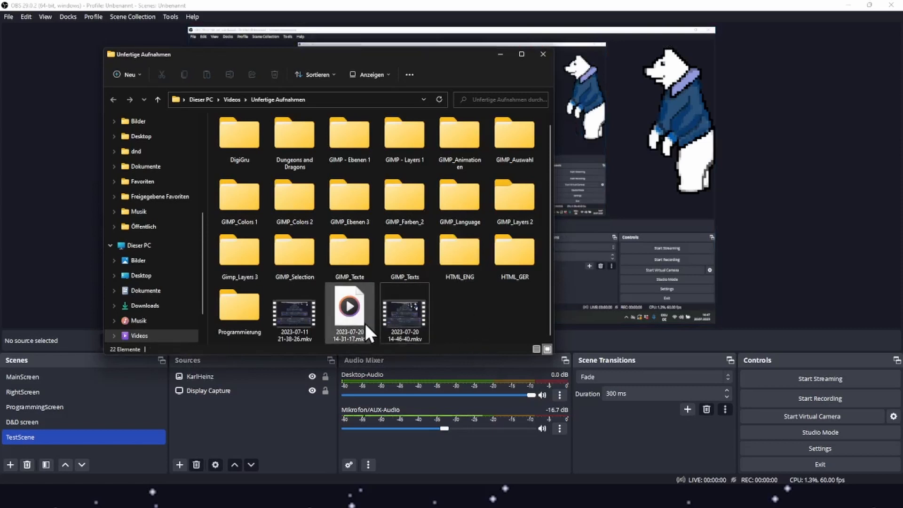
pyautogui.click(795, 400)
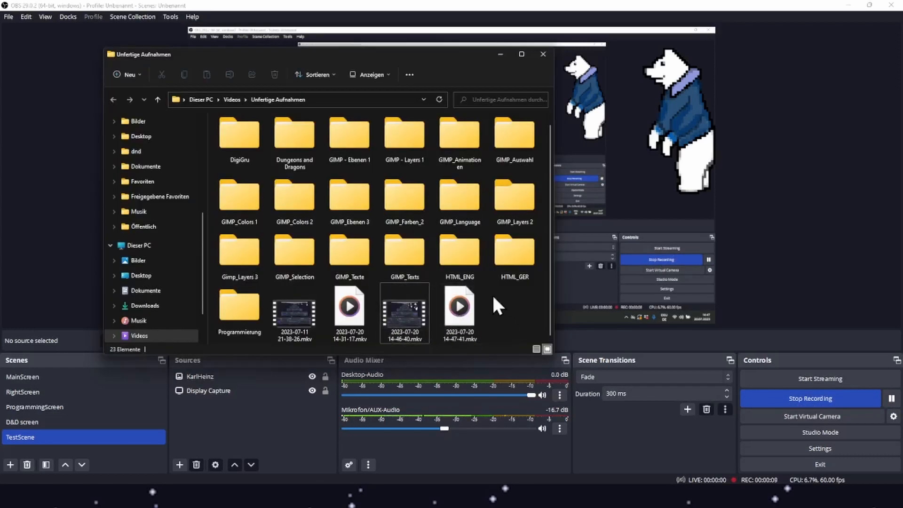
pyautogui.click(449, 317)
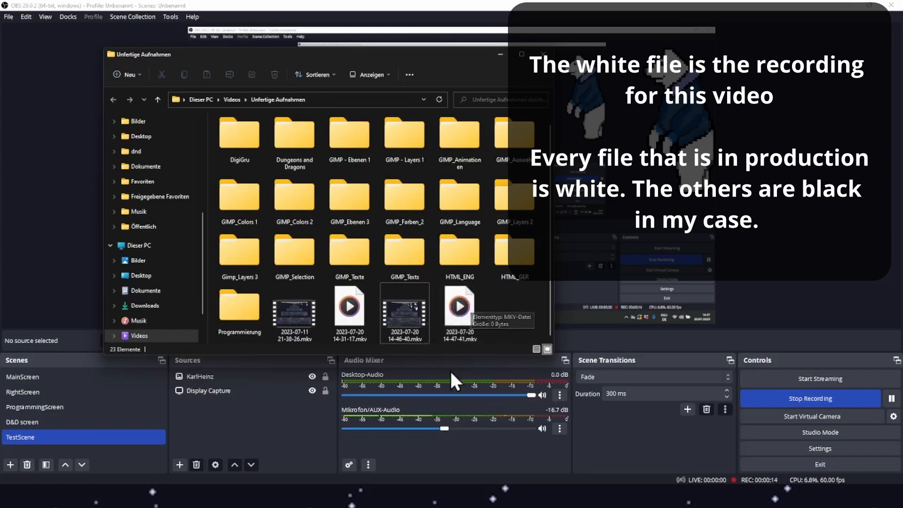
# Stop the recording and check its saved file in the recordings folder before closing the folder.
pyautogui.click(825, 402)
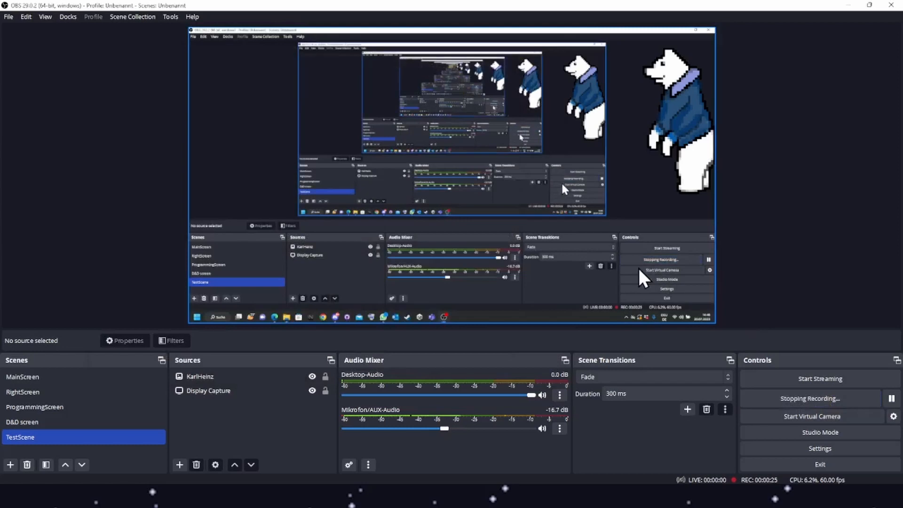
pyautogui.click(9, 16)
pyautogui.click(21, 31)
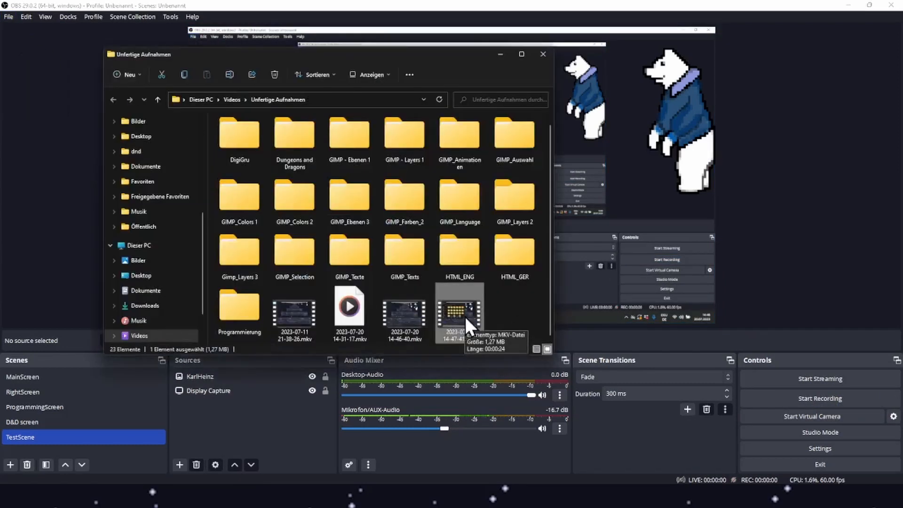
pyautogui.click(544, 54)
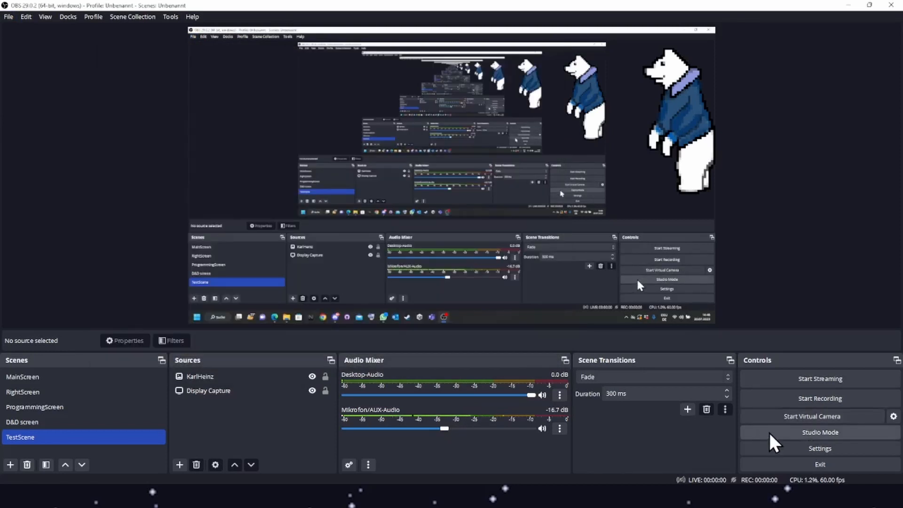
# Turn on Studio Mode and transition the D&D screen scene, then ProgrammingScreen, into the program output.
pyautogui.click(771, 433)
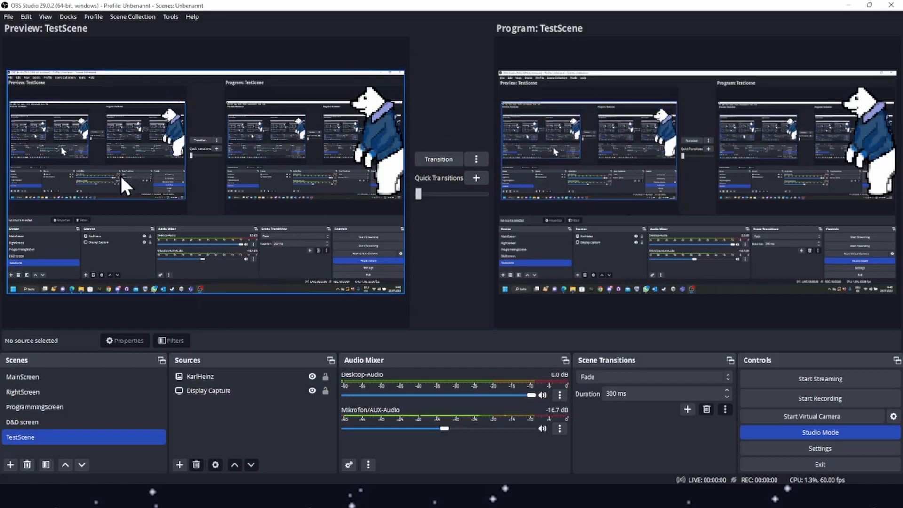
pyautogui.click(87, 423)
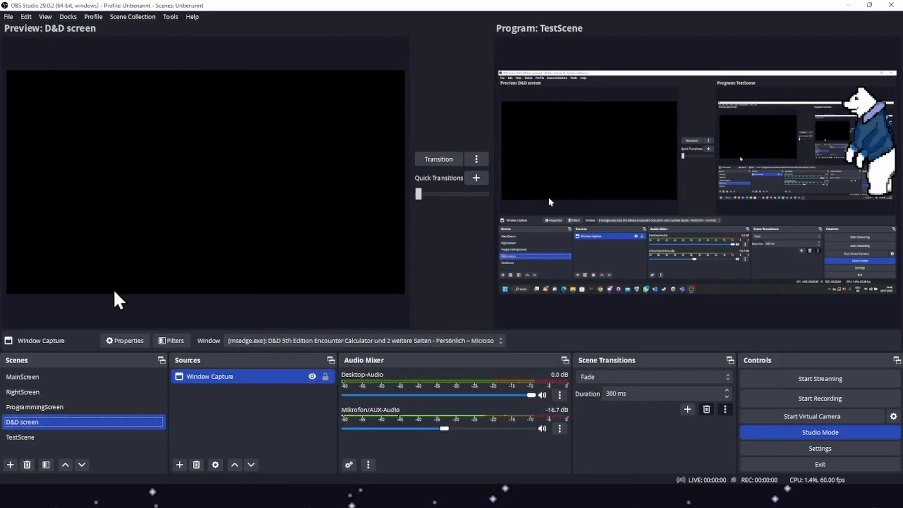
pyautogui.click(433, 159)
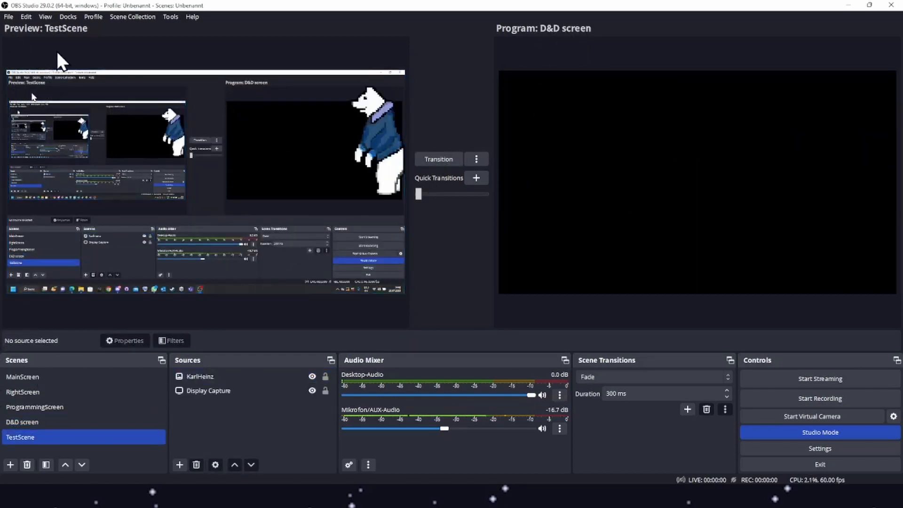
pyautogui.click(61, 400)
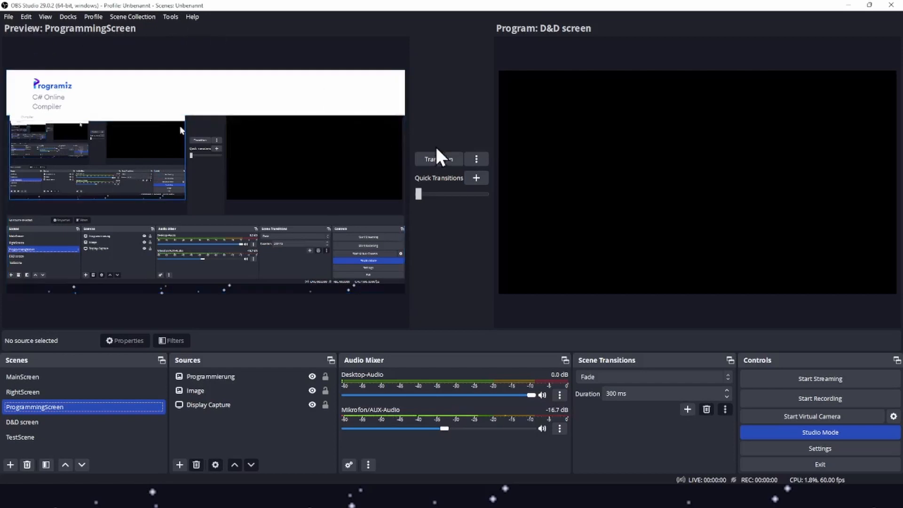
pyautogui.click(445, 160)
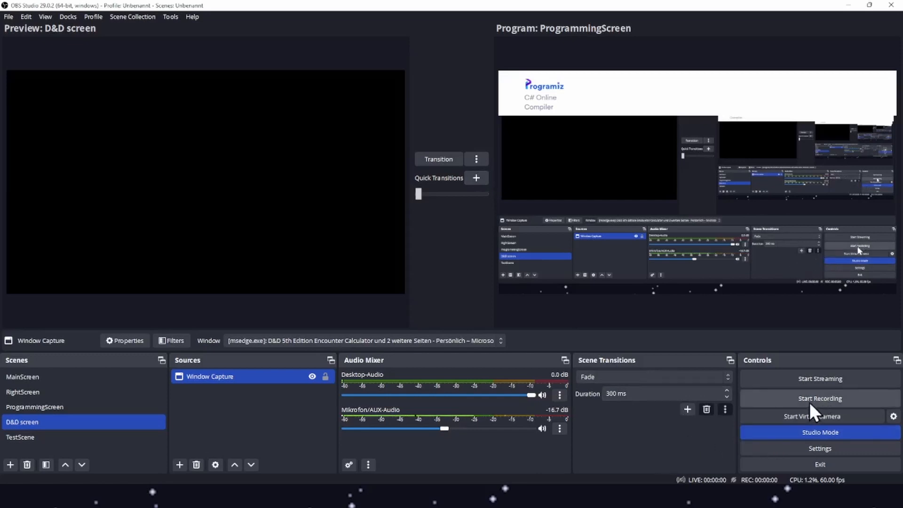
# Open Settings and inspect the recording path in the Output section, then close the dialog.
pyautogui.click(9, 17)
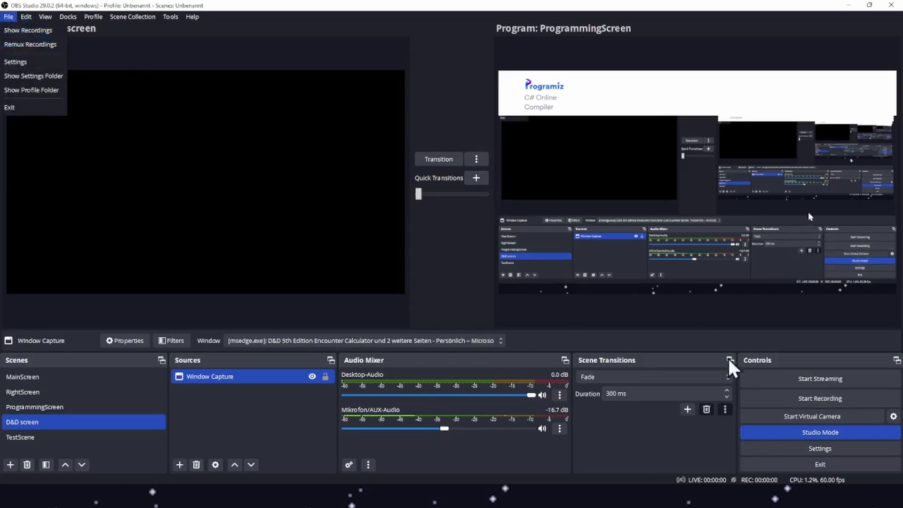
pyautogui.click(777, 454)
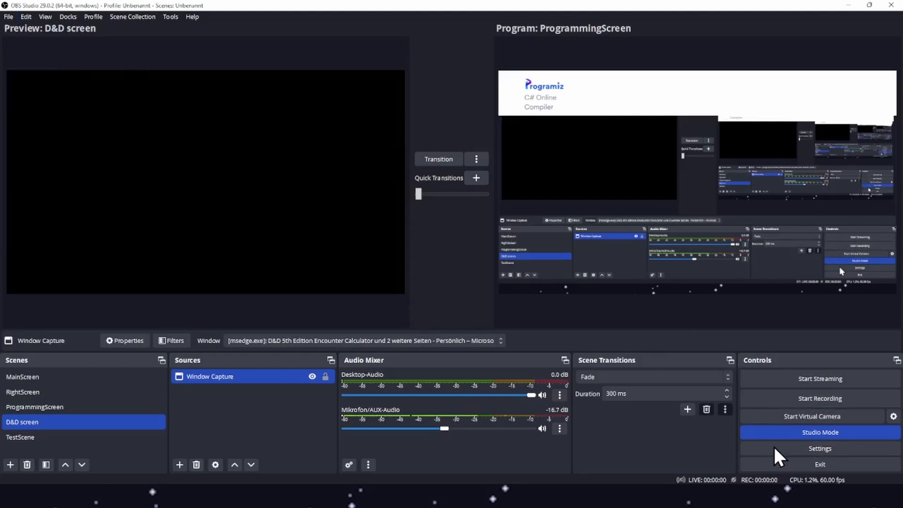
pyautogui.click(818, 450)
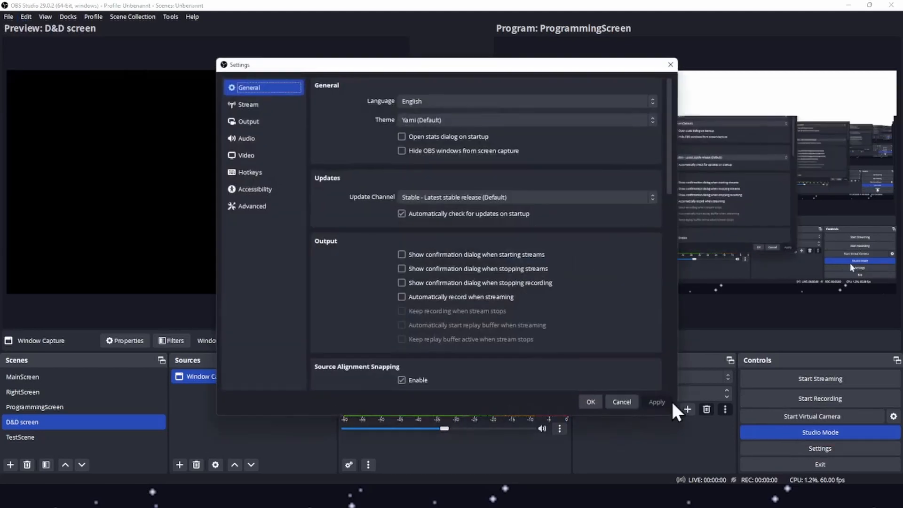
pyautogui.click(269, 122)
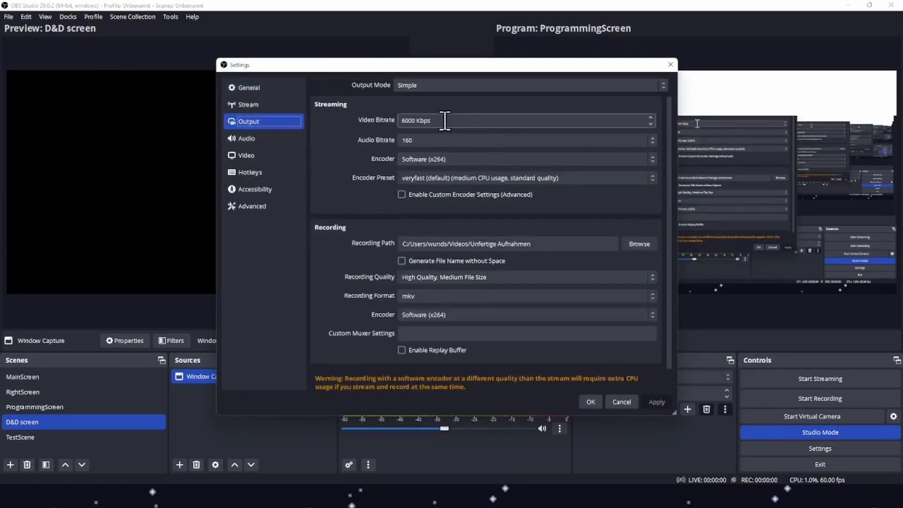
pyautogui.moveTo(402, 244); pyautogui.dragTo(567, 248)
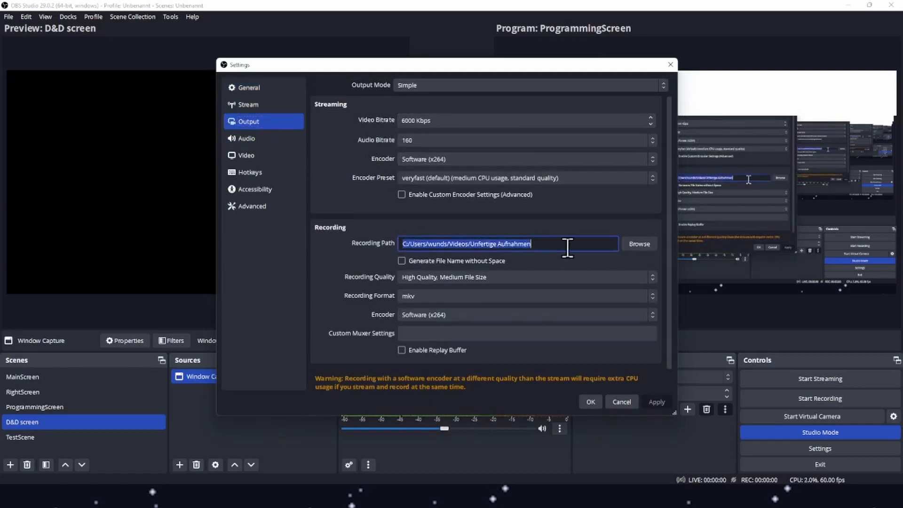
pyautogui.click(550, 243)
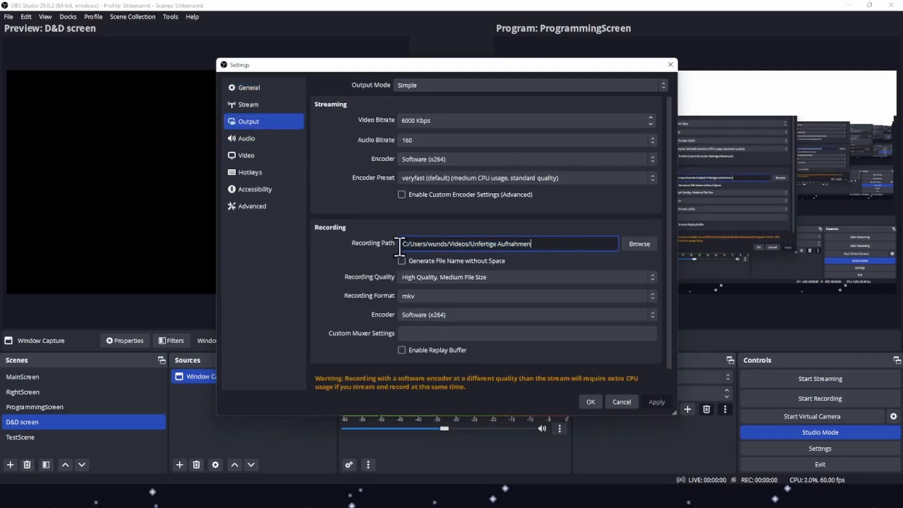
pyautogui.moveTo(399, 245); pyautogui.dragTo(594, 243)
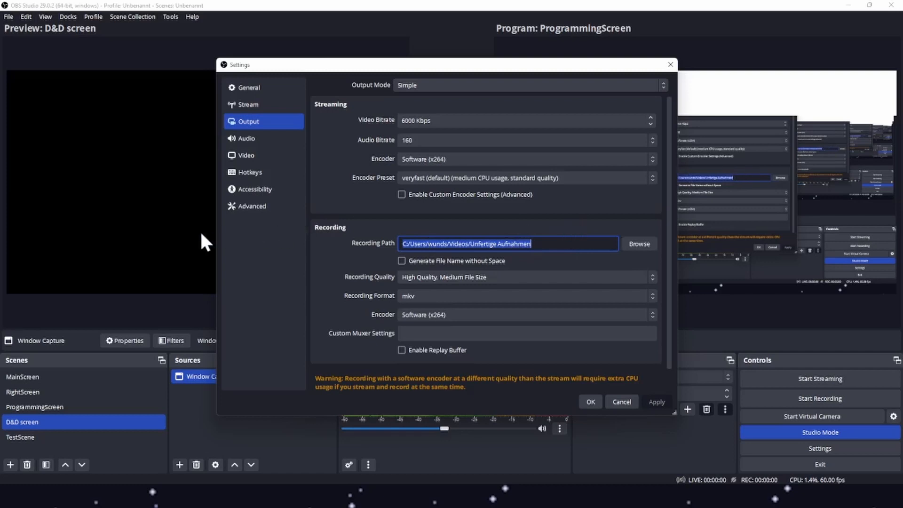
pyautogui.click(670, 64)
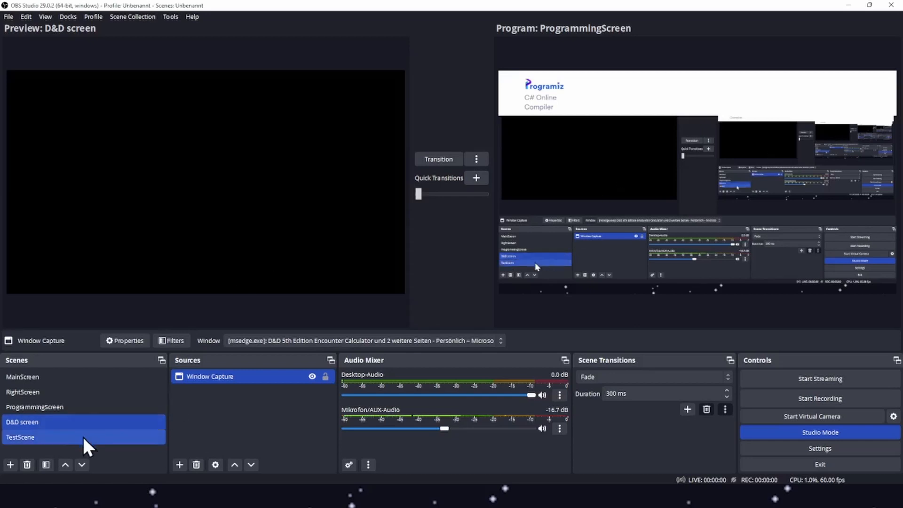
# Turn off Studio Mode and switch to the ProgrammingScreen scene.
pyautogui.click(799, 432)
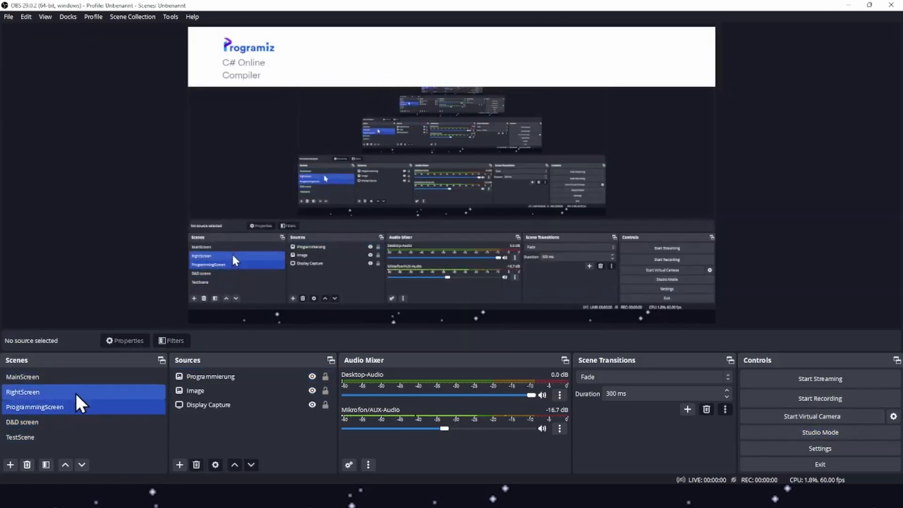
pyautogui.click(88, 422)
pyautogui.click(91, 405)
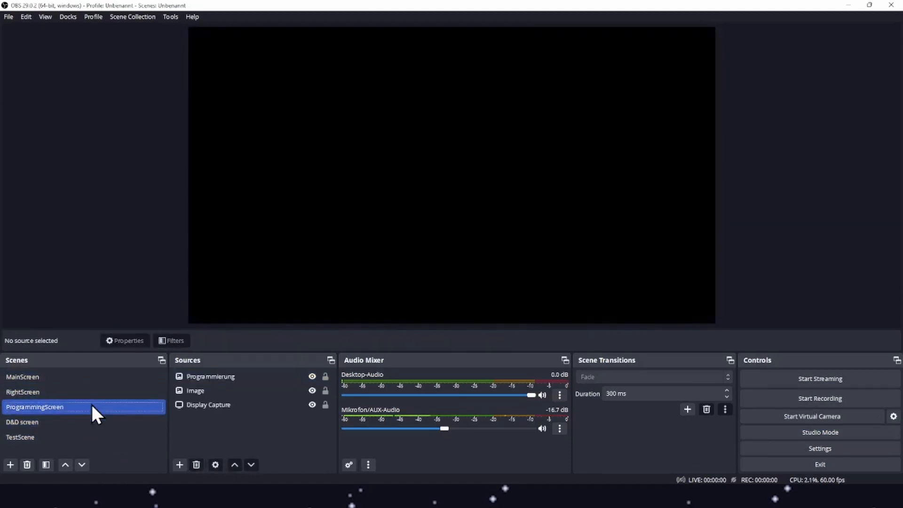
# Open the TestScene Display Capture properties and review its display and capture method options, then cancel.
pyautogui.click(211, 405)
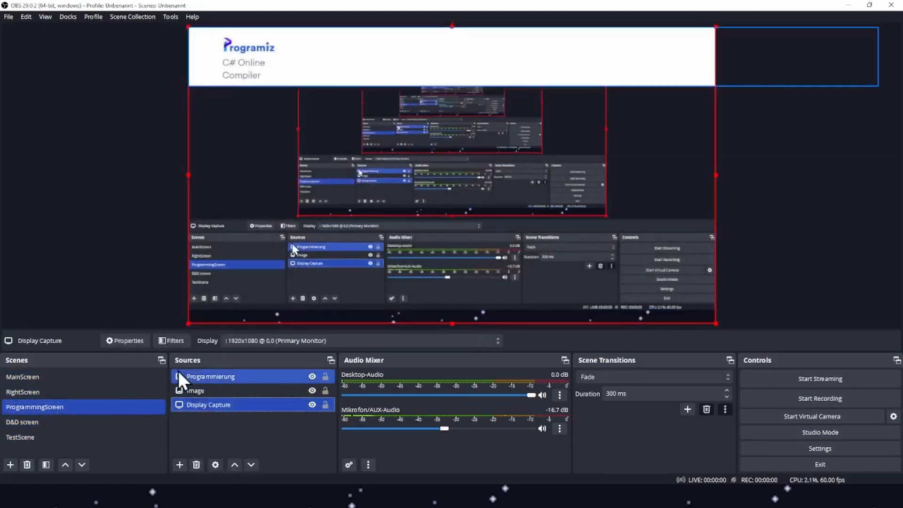
pyautogui.click(82, 437)
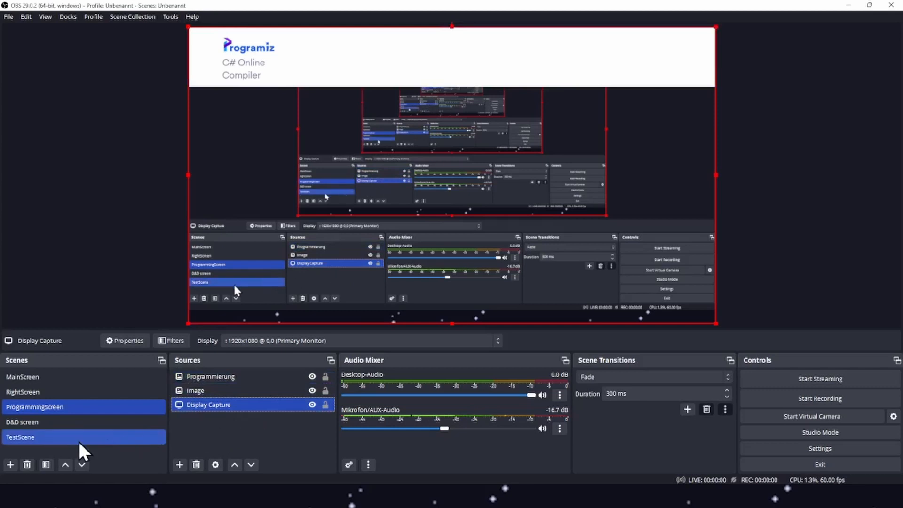
pyautogui.click(218, 392)
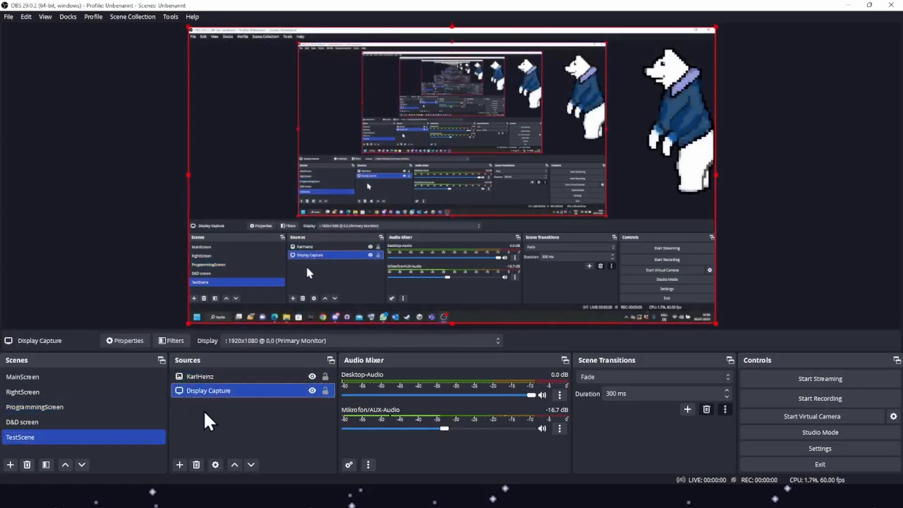
pyautogui.doubleClick(220, 391)
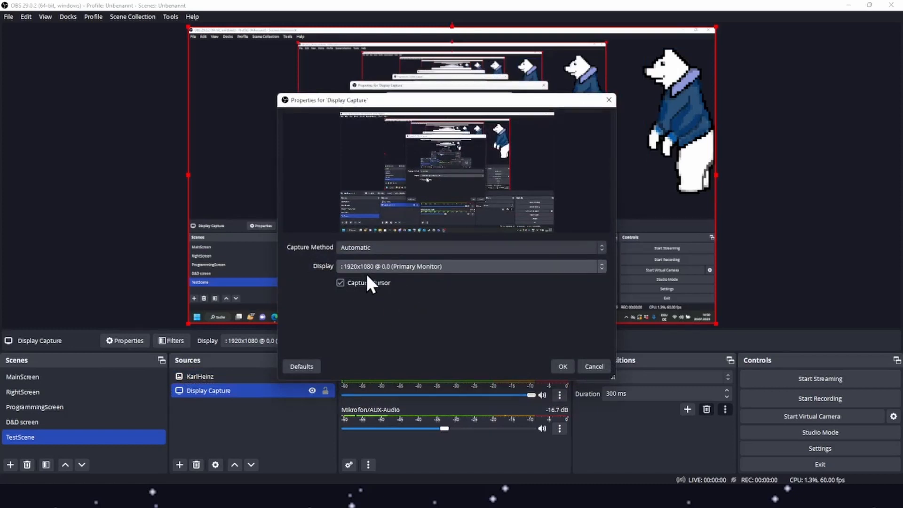
pyautogui.click(432, 266)
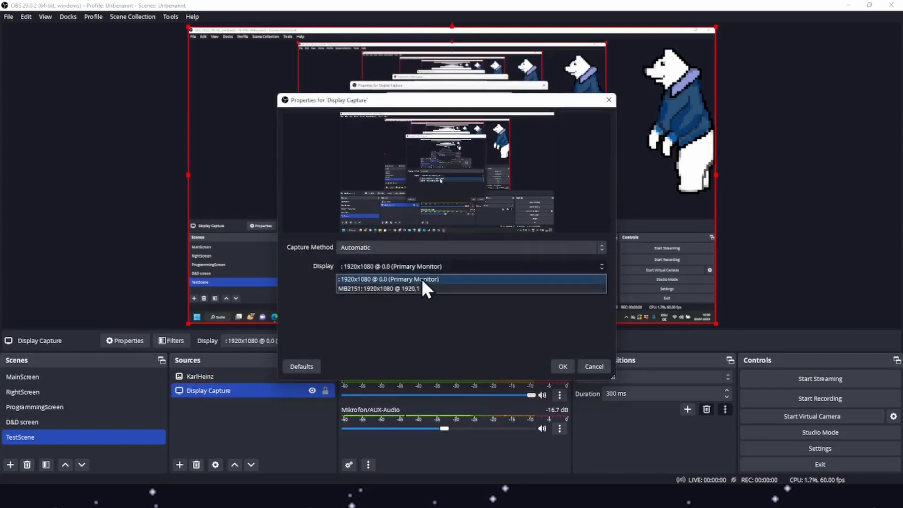
pyautogui.click(291, 288)
pyautogui.click(399, 252)
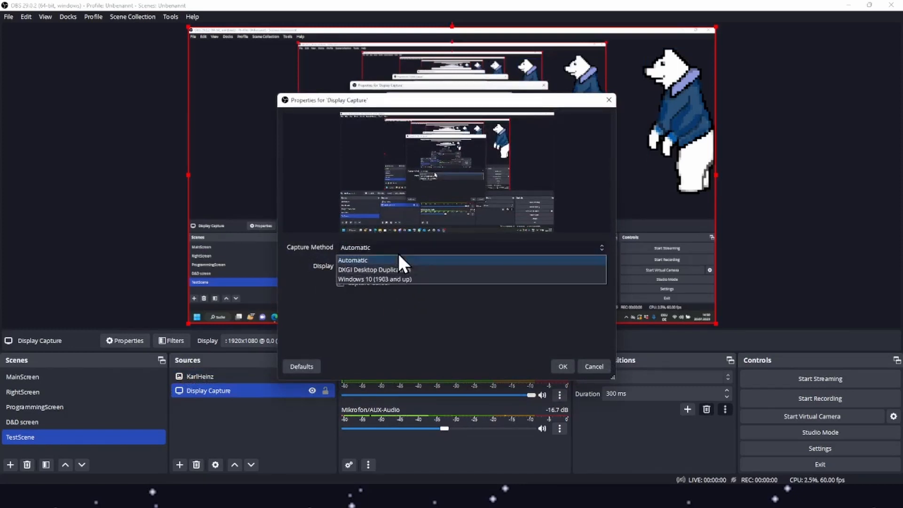
pyautogui.click(448, 217)
pyautogui.click(594, 366)
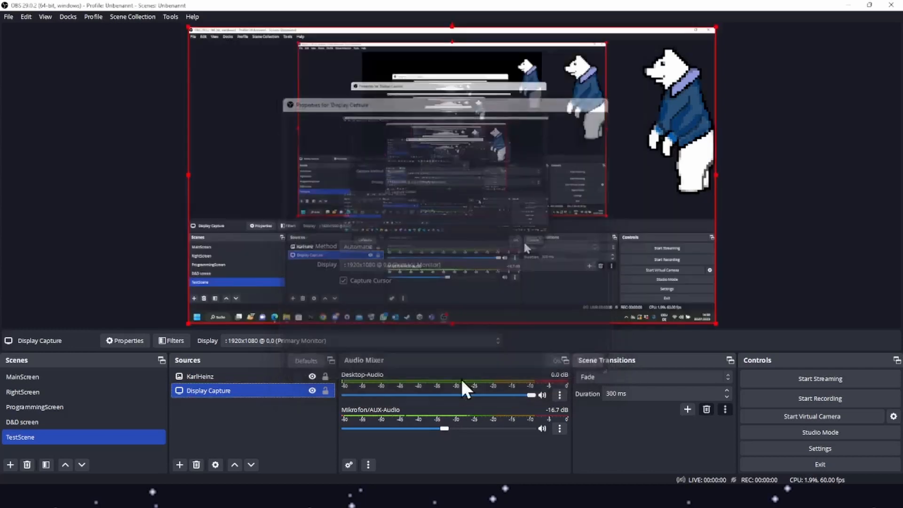
# Open the KarlHeinz image source properties to review its image file, then cancel.
pyautogui.keyDown('ctrl'); pyautogui.click(204, 381); pyautogui.keyUp('ctrl')
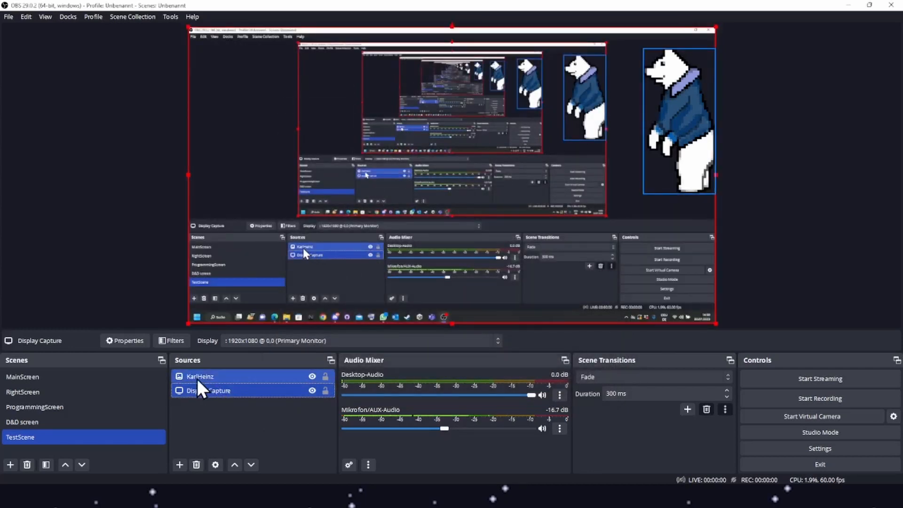
pyautogui.doubleClick(197, 380)
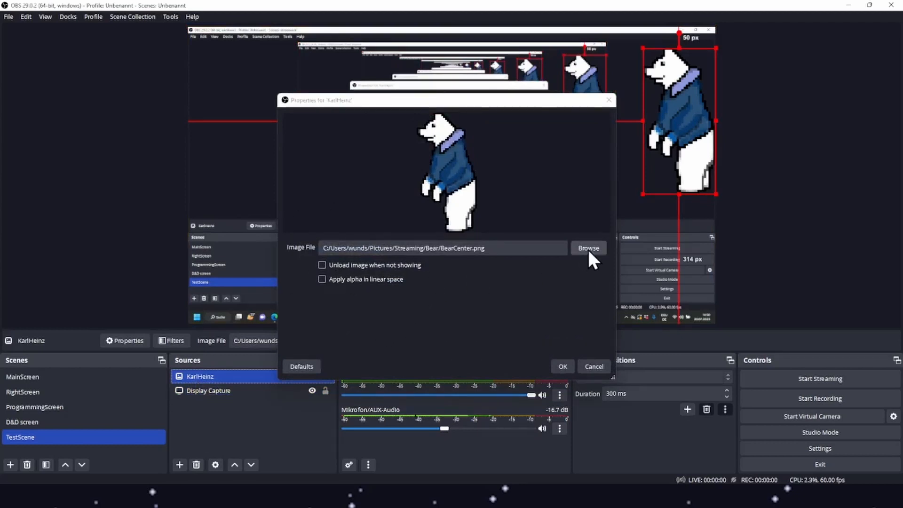
pyautogui.click(589, 366)
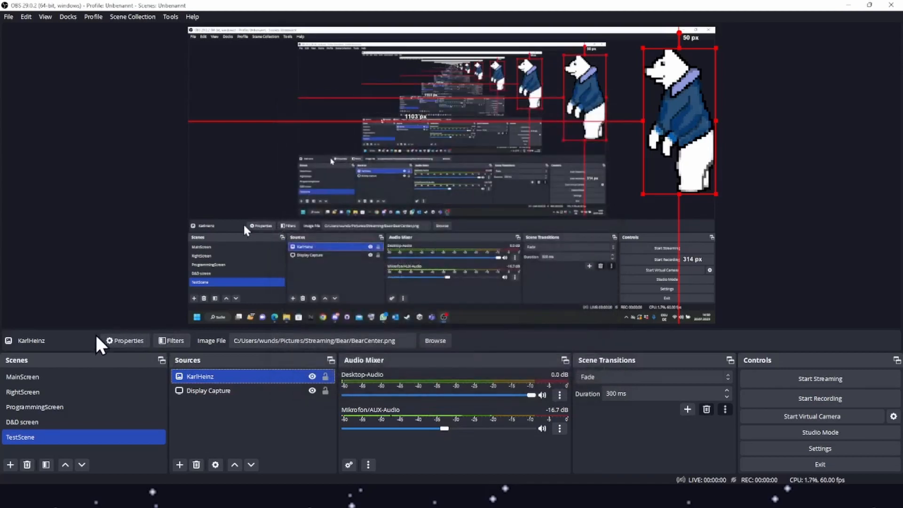
# Switch through the D&D screen, RightScreen and ProgrammingScreen scenes.
pyautogui.click(113, 421)
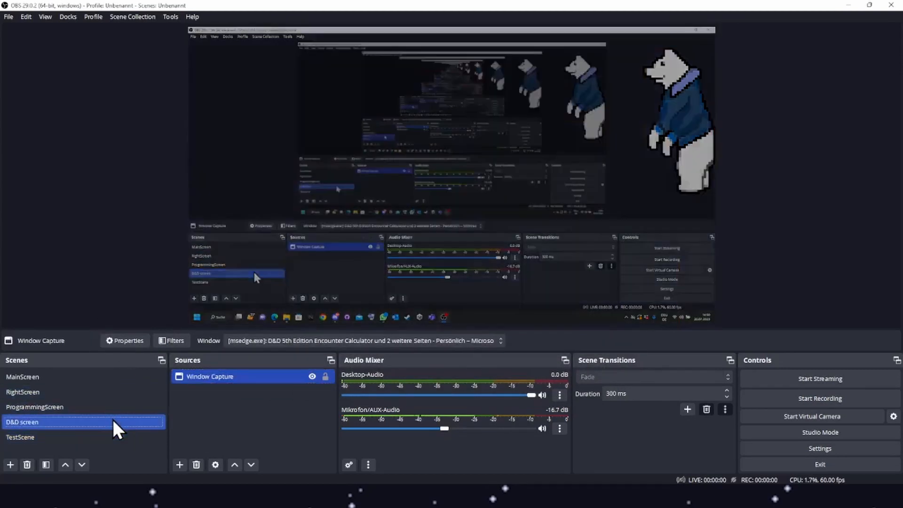
pyautogui.click(84, 391)
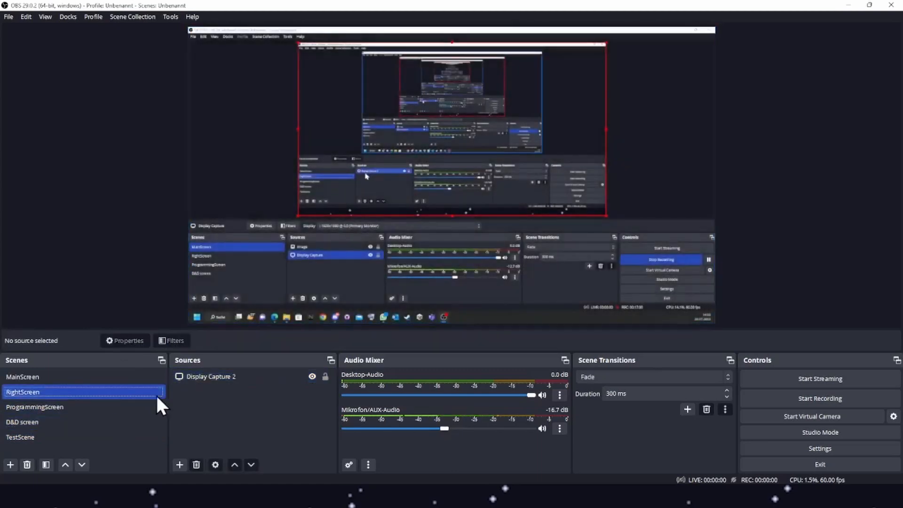
pyautogui.click(114, 405)
pyautogui.moveTo(115, 404); pyautogui.dragTo(162, 389)
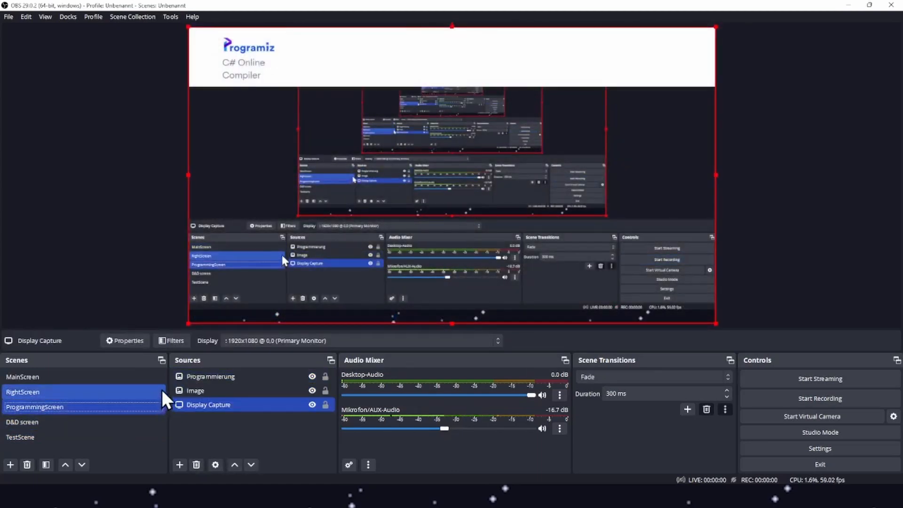